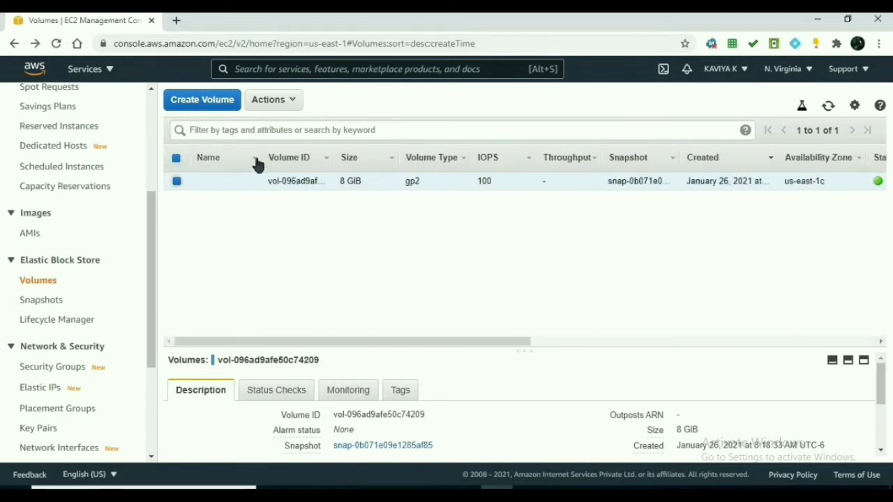
Step: Start creating a new EBS volume of type General Purpose SSD (gp2) and set its size to 20 GiB
left_click(202, 100)
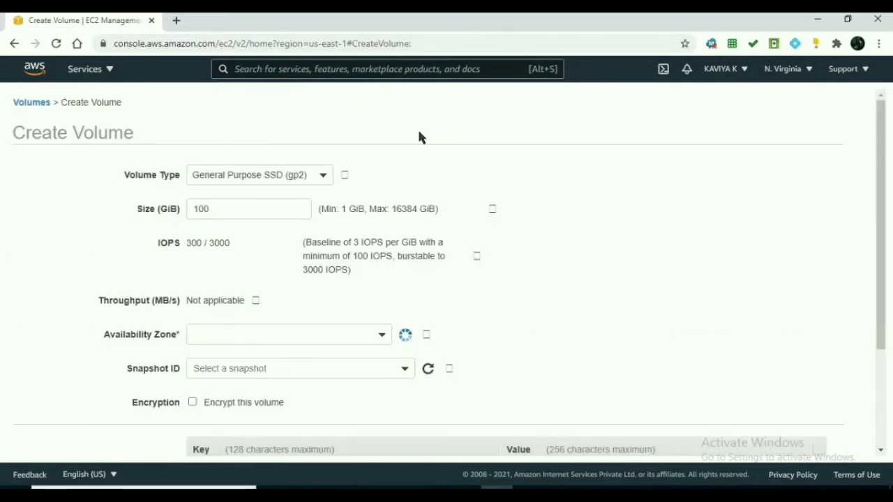
left_click(323, 178)
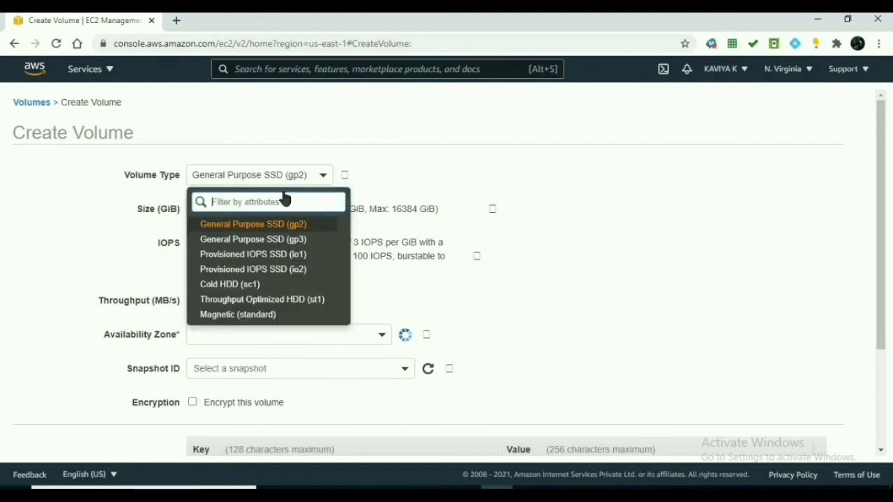
left_click(246, 231)
double_click(230, 214)
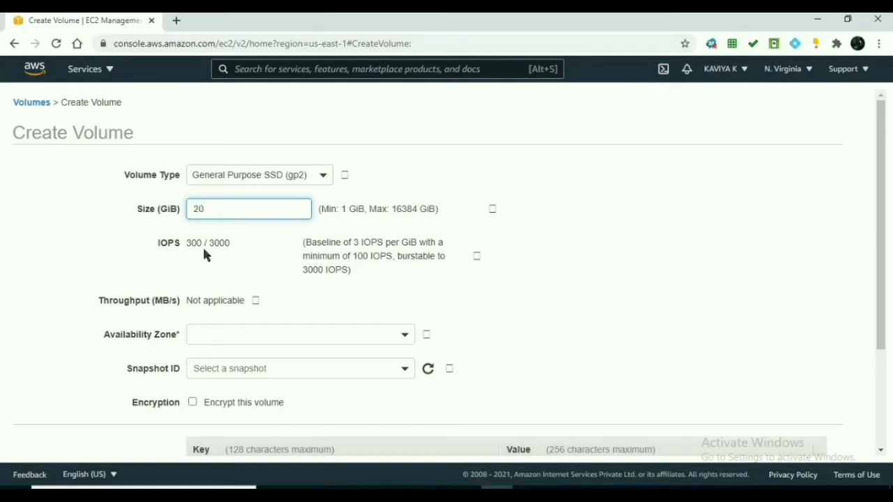
left_click(299, 319)
left_click(331, 334)
Step: Leave the volume form and look up the running instance's availability zone in the Instances list
left_click(14, 43)
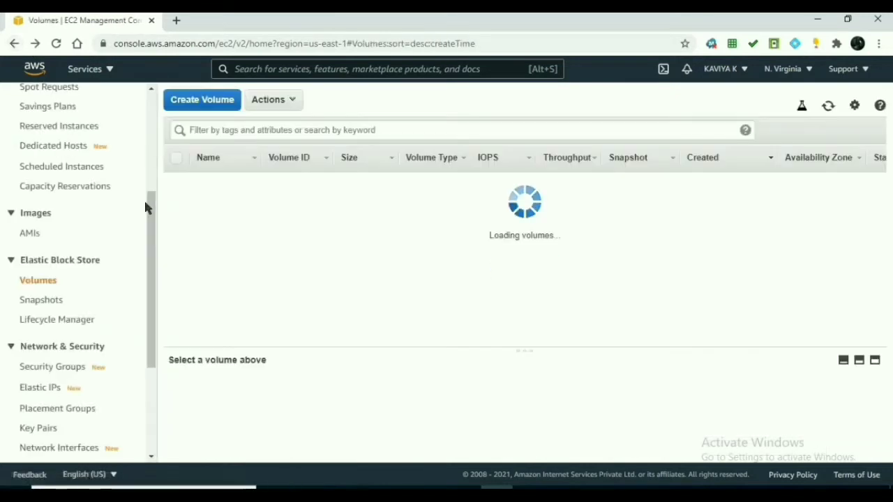
left_click_drag(146, 261, 128, 185)
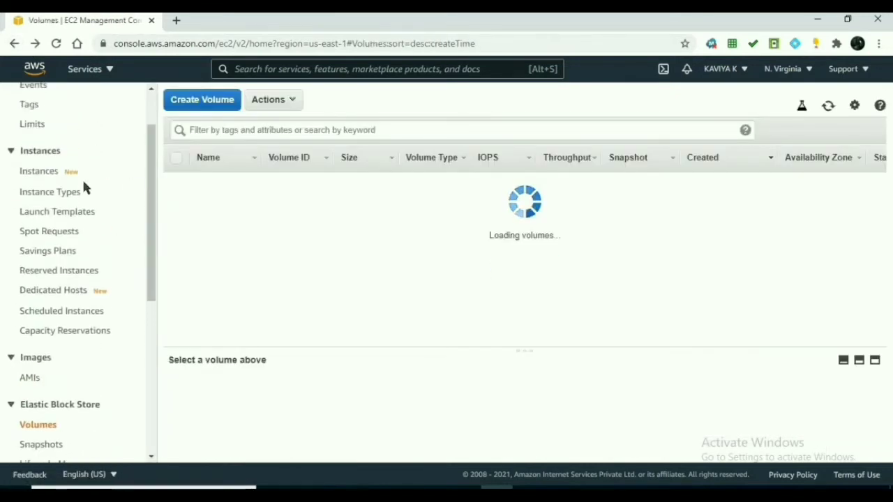
left_click(52, 173)
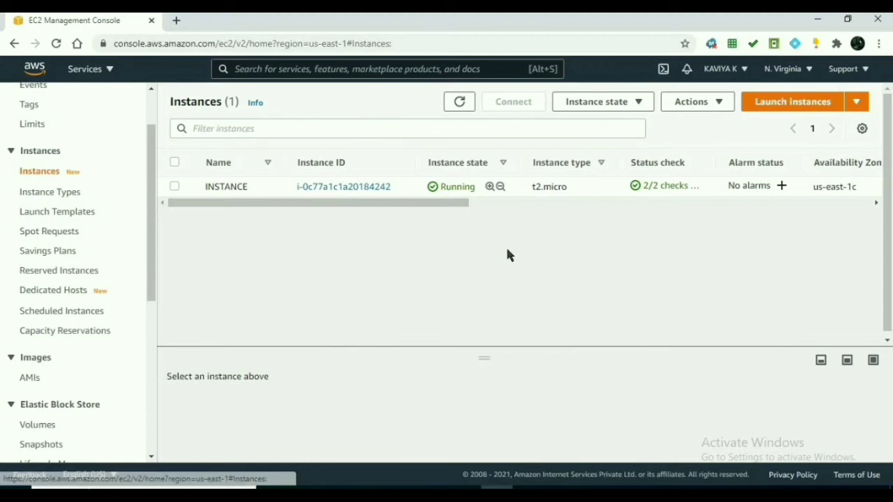
left_click_drag(401, 205, 565, 199)
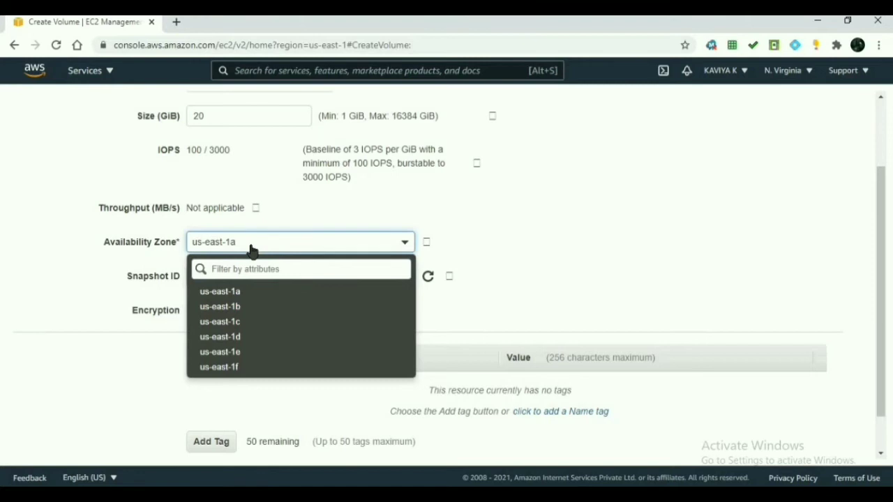
Step: Create the 20 GiB volume in availability zone us-east-1c with a tag whose key is EBS and value is myvolume
left_click(236, 322)
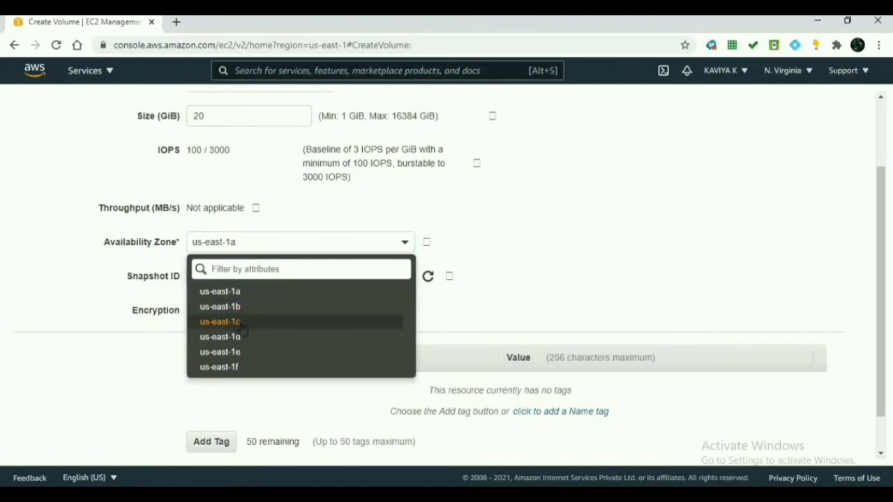
left_click(214, 444)
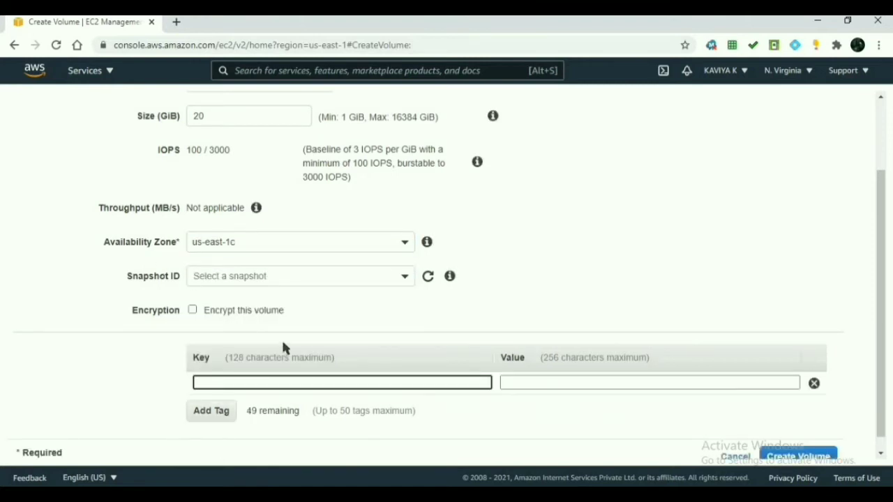
type("EBS")
key("Tab")
type("myvolume")
left_click(782, 457)
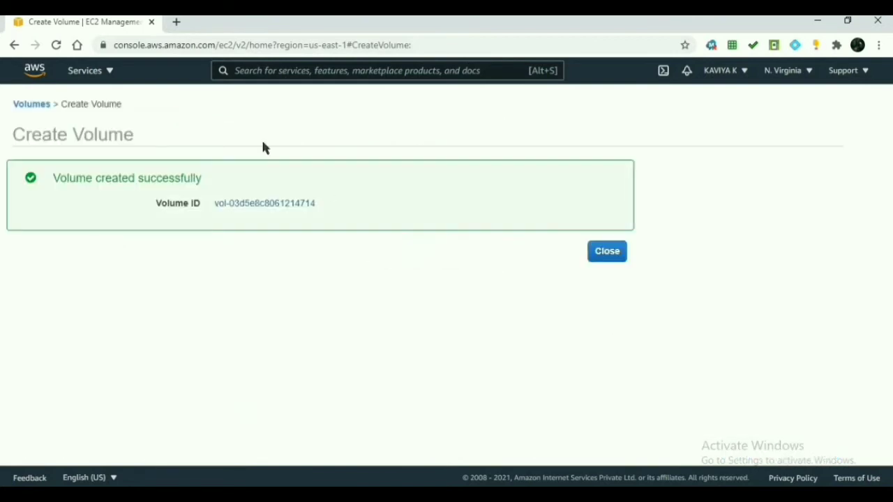
Step: Open the new volume in the volumes list and compare its size, state and attachment information with the 8 GiB volume
left_click(267, 205)
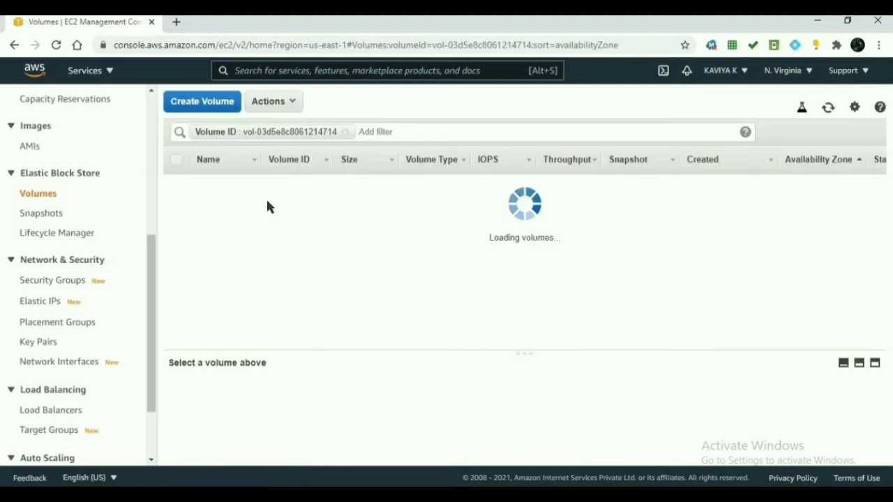
left_click_drag(485, 344, 523, 344)
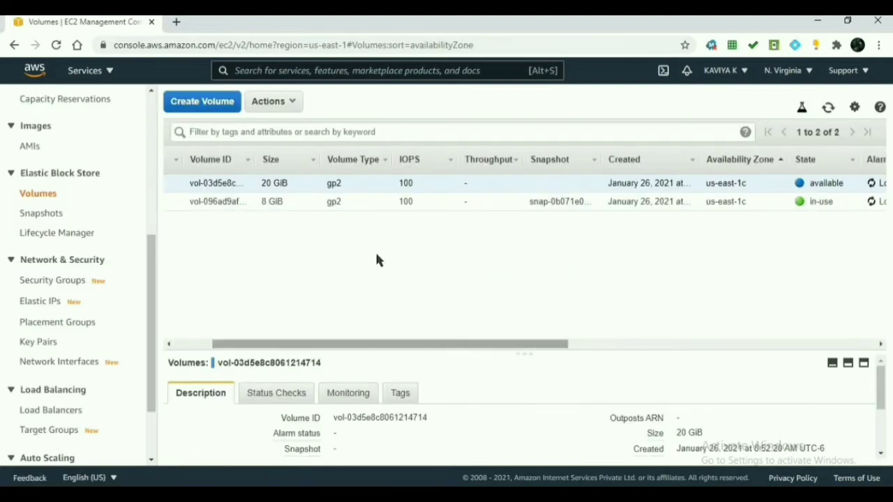
left_click(285, 202)
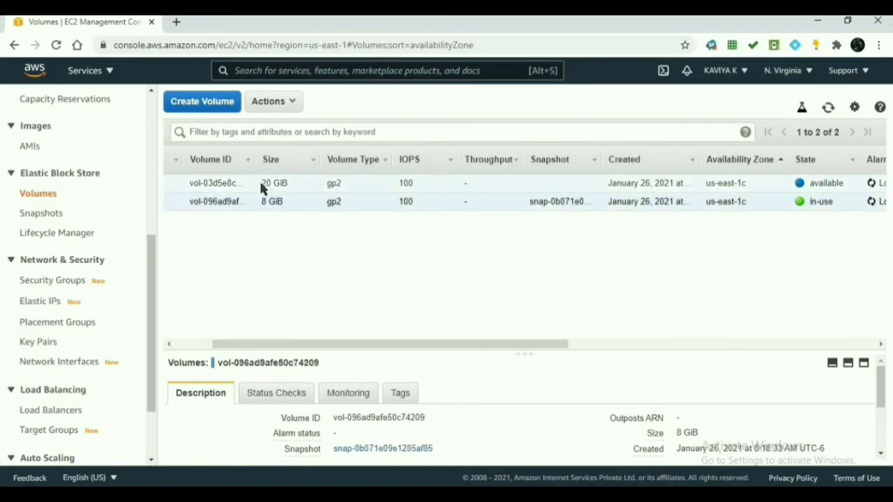
left_click_drag(263, 184, 288, 183)
left_click(289, 183)
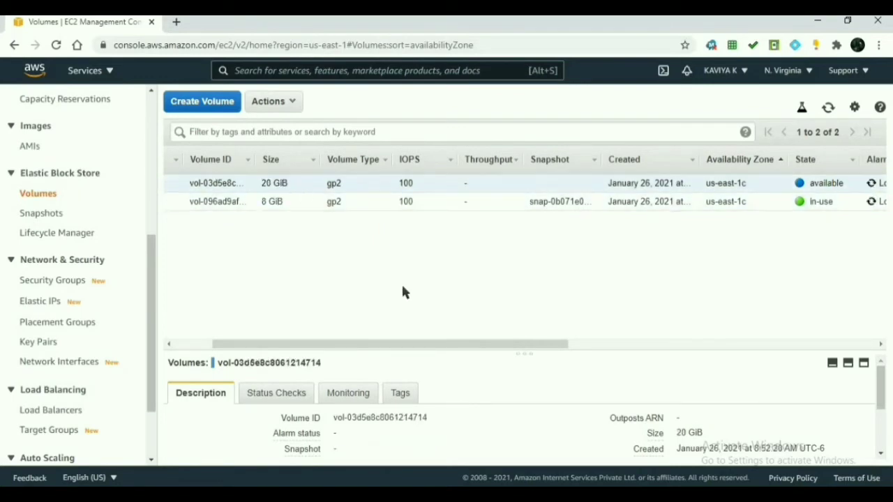
left_click_drag(423, 347, 456, 347)
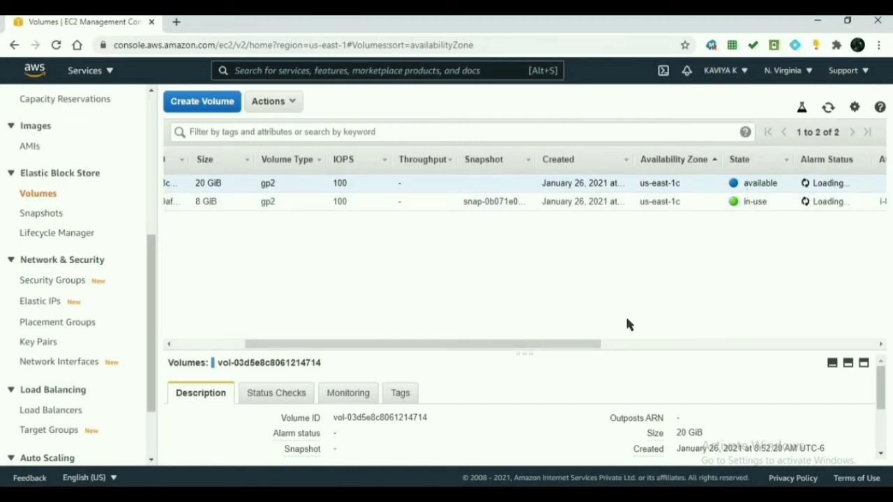
left_click_drag(591, 349, 632, 346)
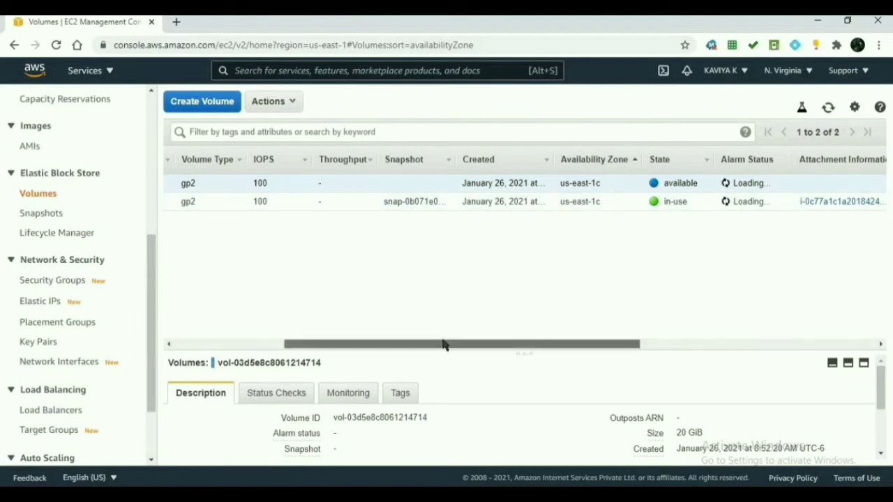
left_click_drag(303, 345, 151, 318)
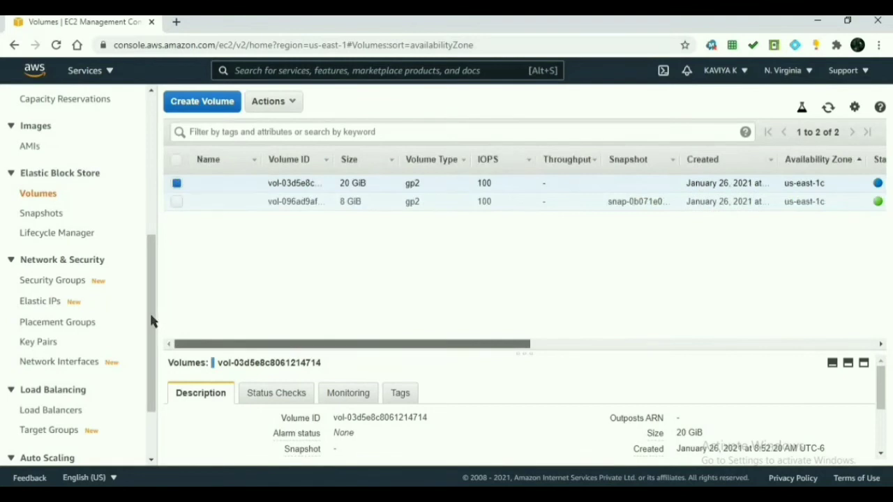
Step: Attach the 20 GiB volume to the running instance named INSTANCE as device /dev/sdf
left_click(275, 104)
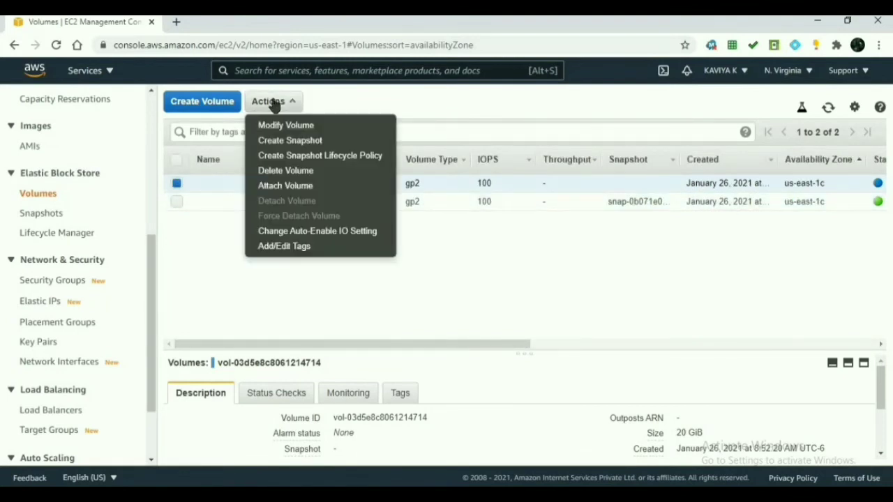
left_click(299, 187)
left_click(524, 269)
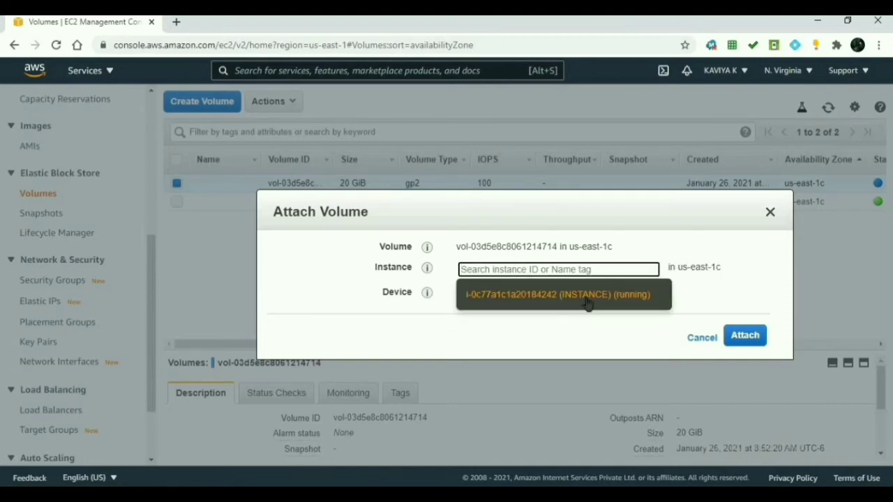
left_click(588, 296)
left_click(586, 296)
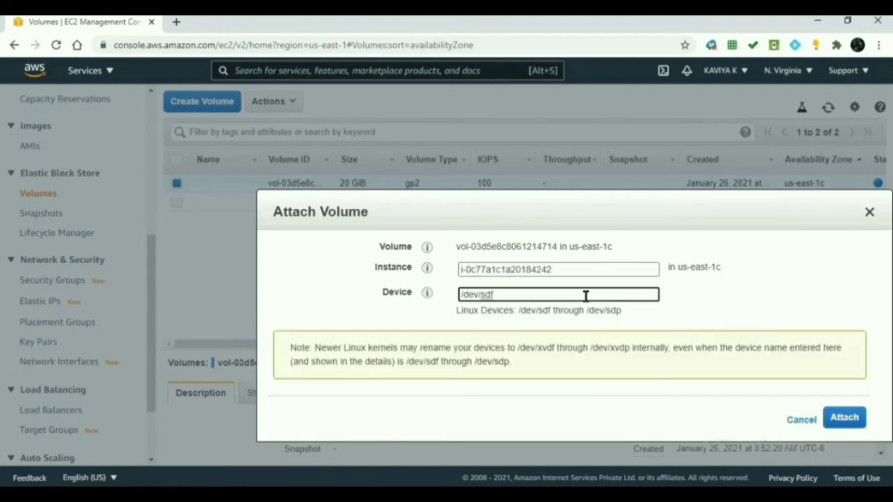
left_click(839, 416)
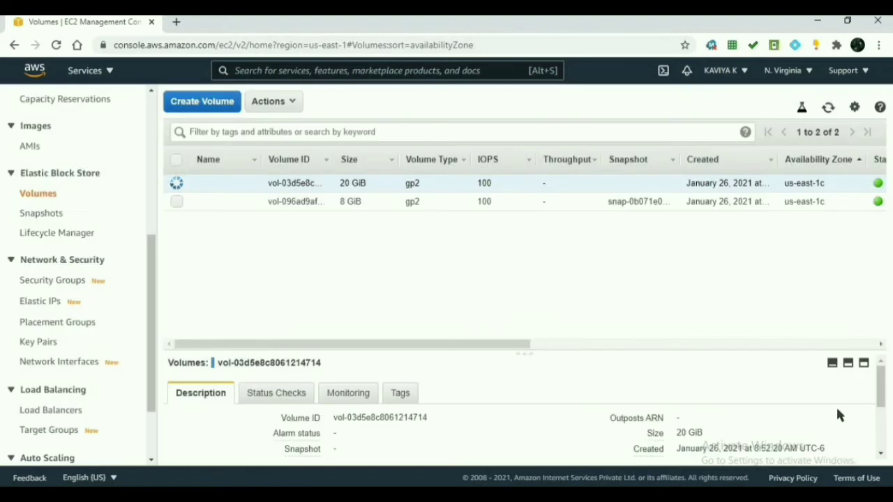
scroll(683, 178, "right", 5)
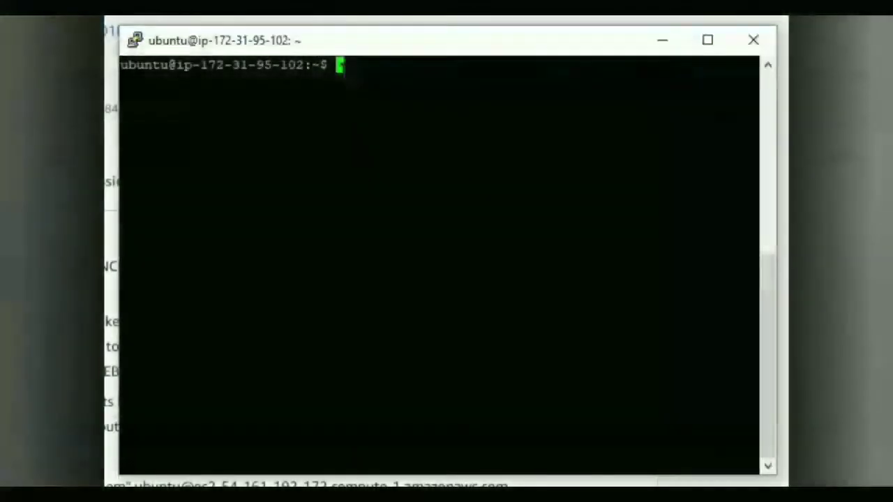
Step: Switch to the Ubuntu instance's PuTTY terminal and list its filesystems with df -h and its block devices with lsblk
type("df")
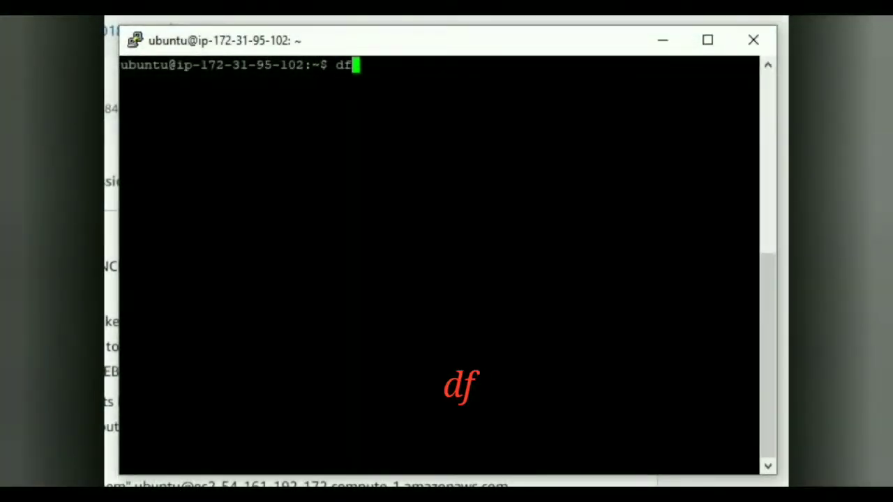
type(" -h")
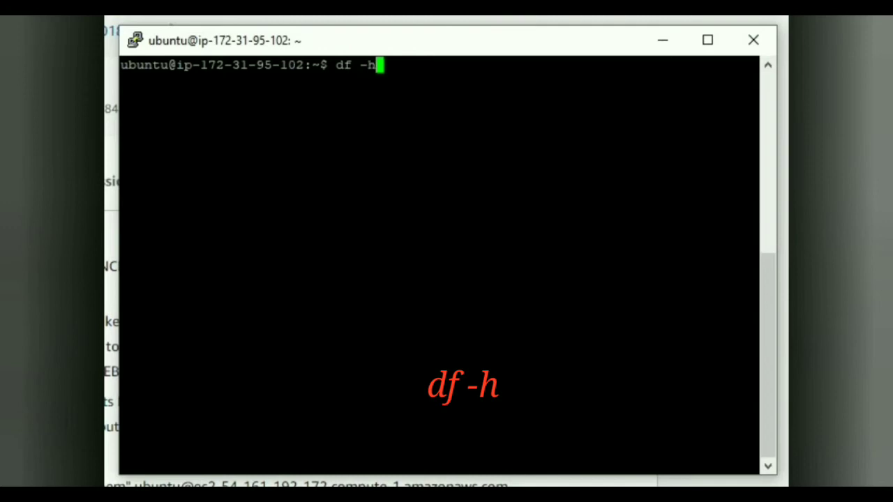
key("Return")
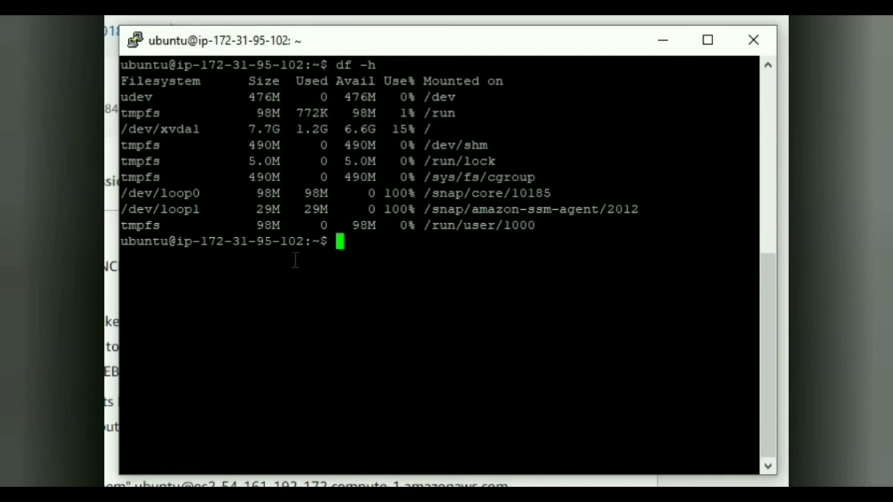
type("lsblk")
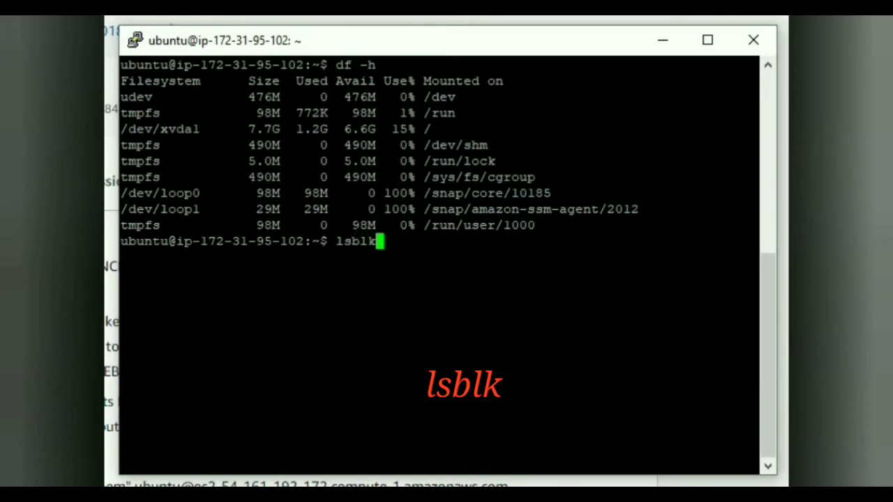
key("Return")
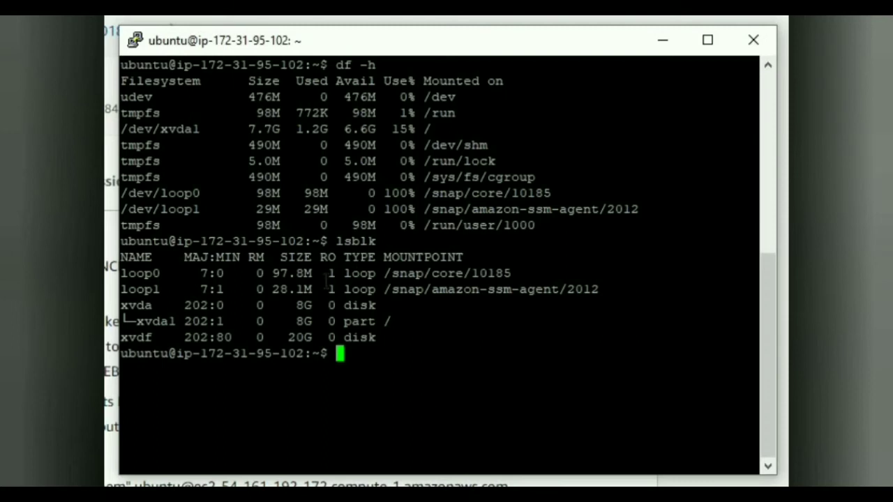
left_click_drag(289, 334, 319, 322)
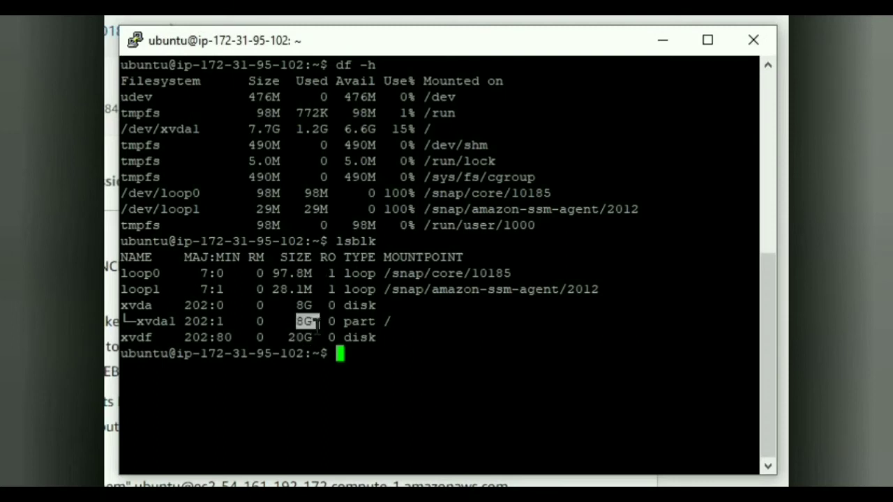
left_click(394, 364)
Step: Check /dev/xvdf for a filesystem with sudo file -s, and format it as ext4 with sudo mkfs -t ext4 /dev/xvdf
type("sudo file -s /dev/xvdf")
key("Return")
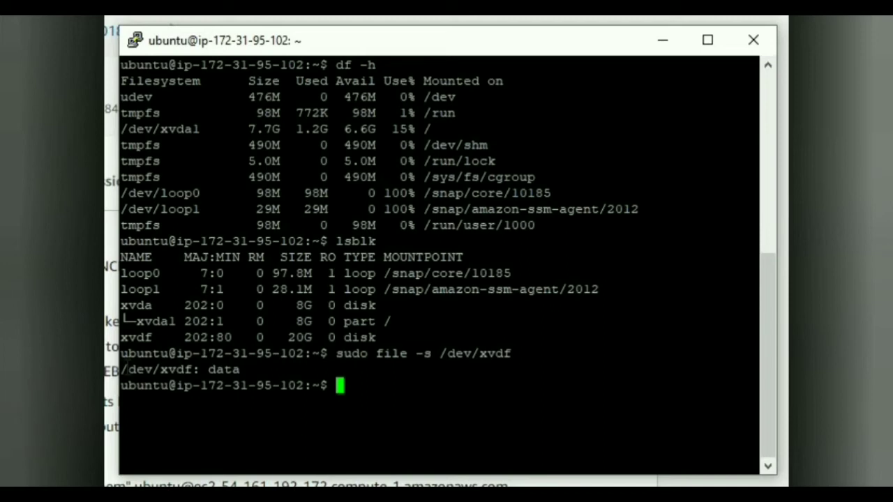
type("sudo mkfs -t ext4 /dev/xvdf")
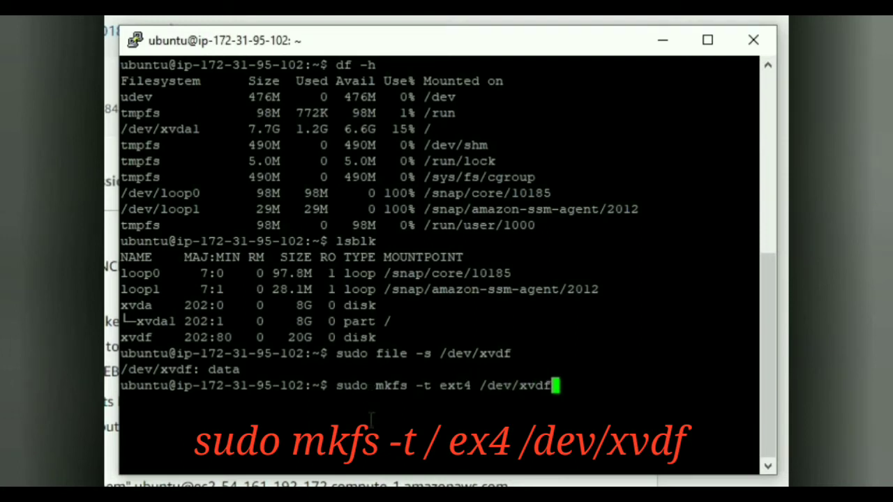
key("Return")
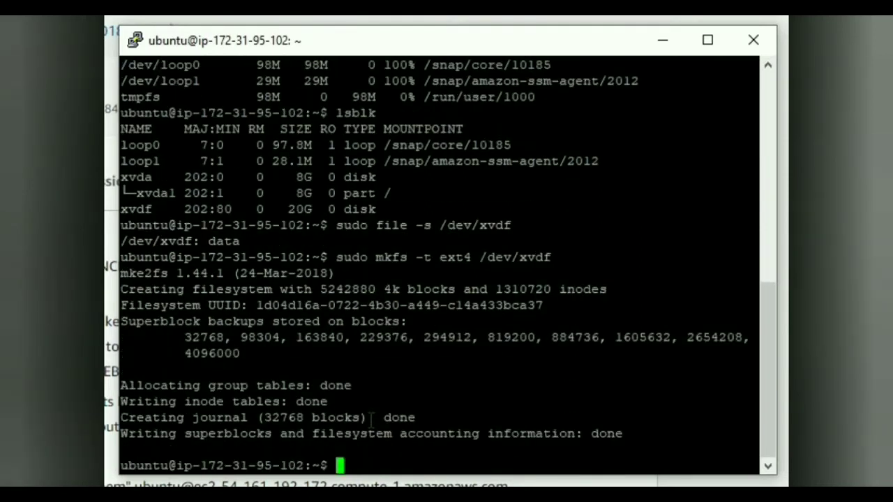
Step: Create the directory /newvolume with sudo mkdir and mount /dev/xvdf on it with sudo mount
type("sudo mkdir")
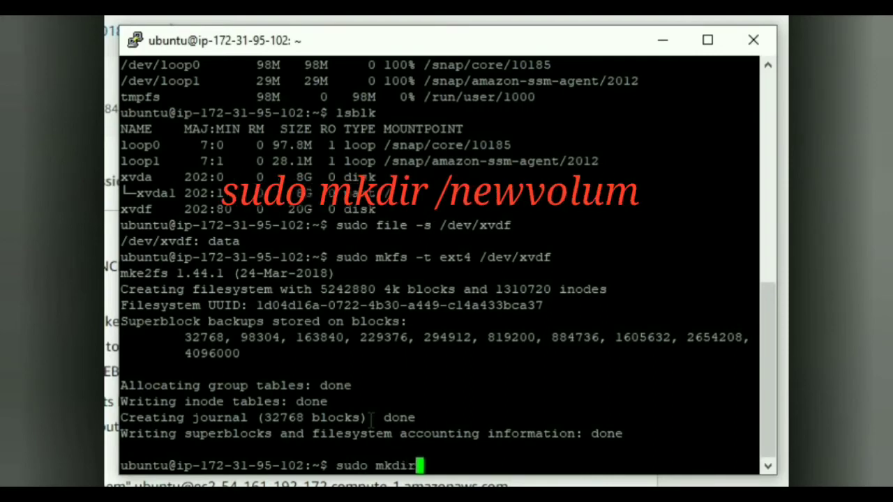
type(" /newvolume")
key("Return")
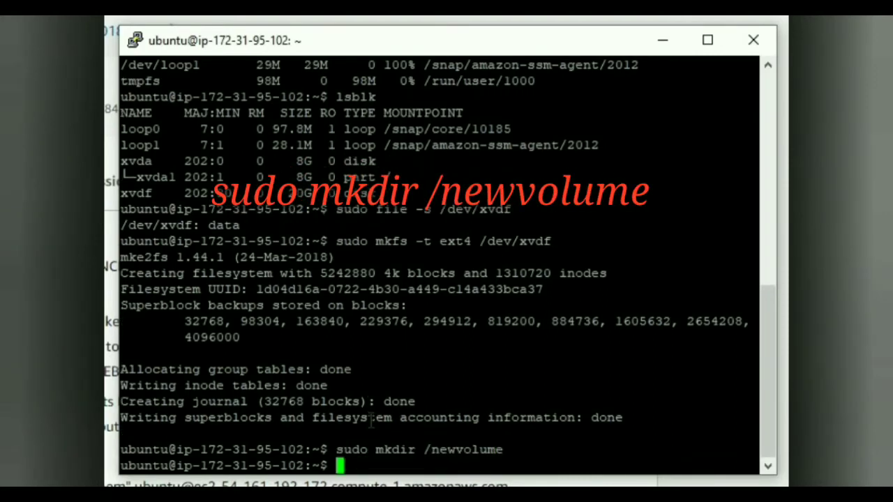
type("sudo mo")
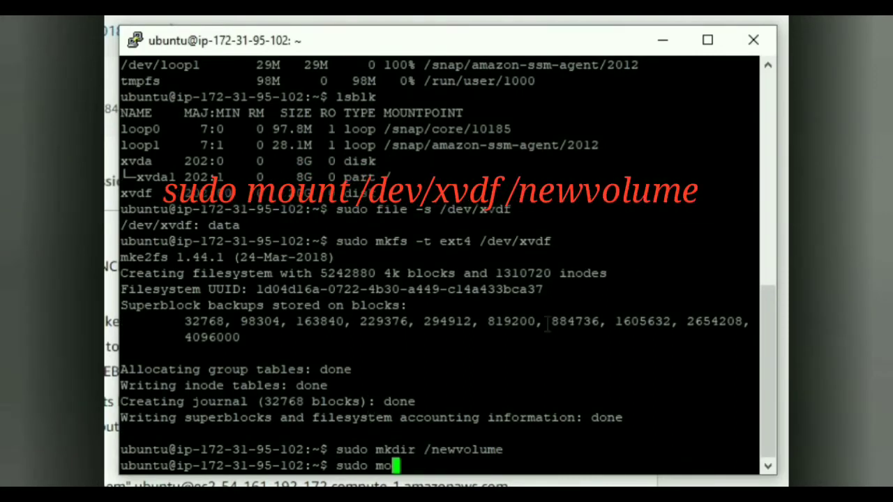
type("unt /dev/xvdf /newvolume/")
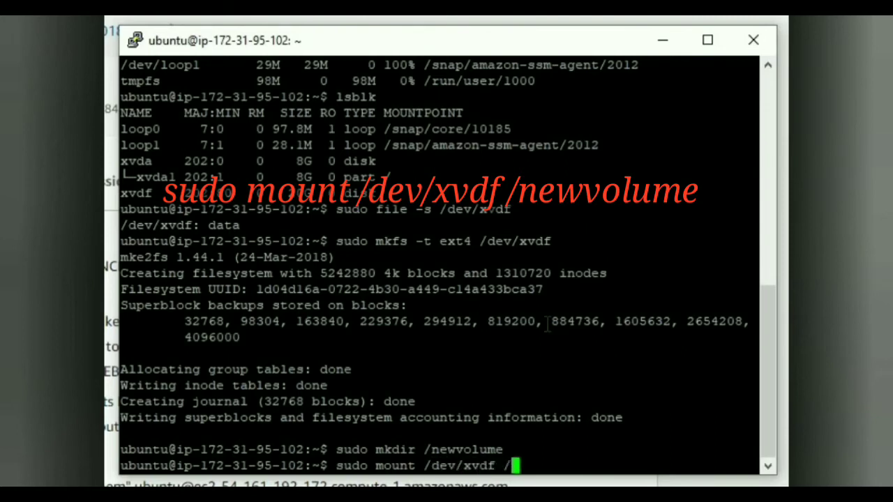
key("Return")
Step: Change into the /newvolume directory and list the mounted filesystems with df -h
type("cd /newvolume")
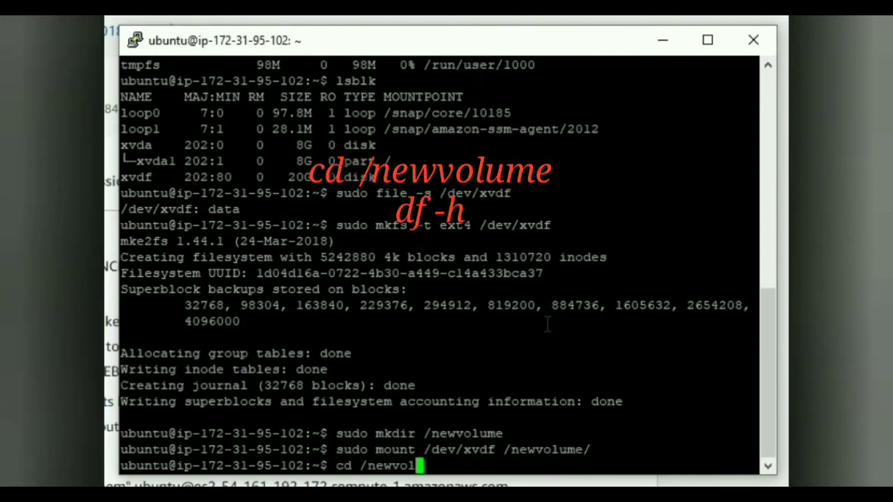
key("Return")
type("df -h")
key("Return")
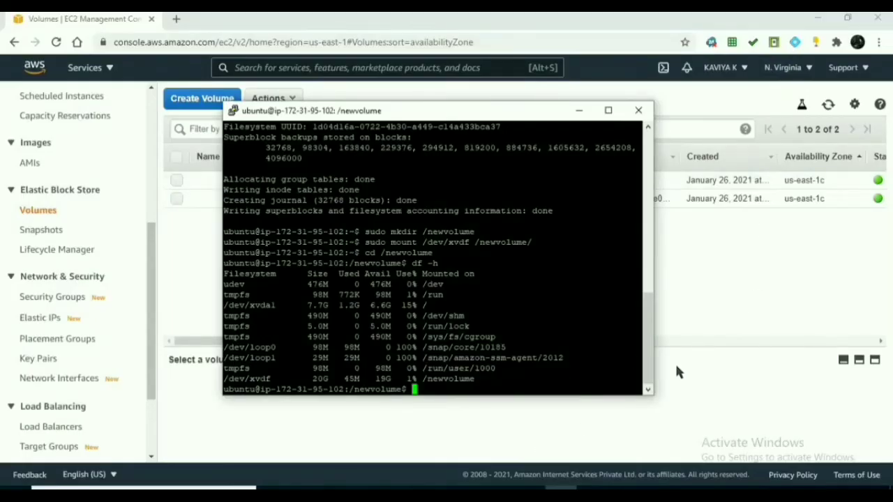
Step: Return to the EC2 console in the browser and terminate the instance named INSTANCE
left_click(668, 370)
scroll(56, 182, "up", 3)
left_click(46, 176)
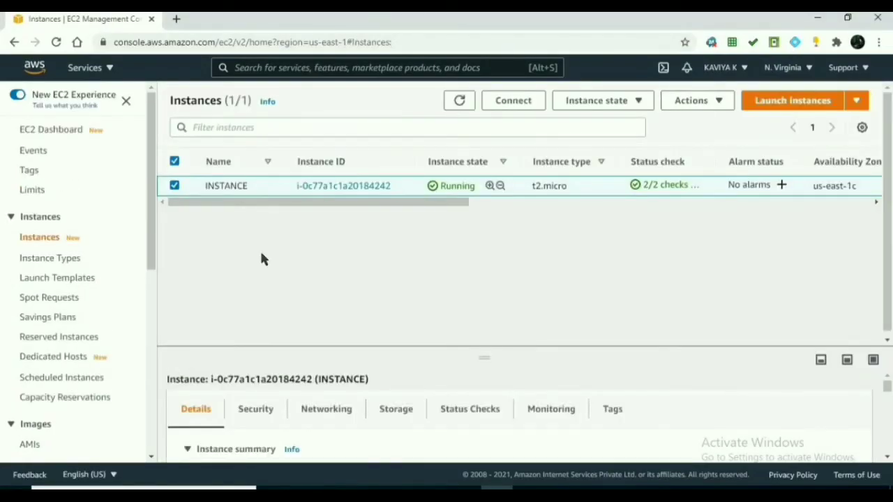
left_click(631, 102)
left_click(602, 202)
left_click(670, 342)
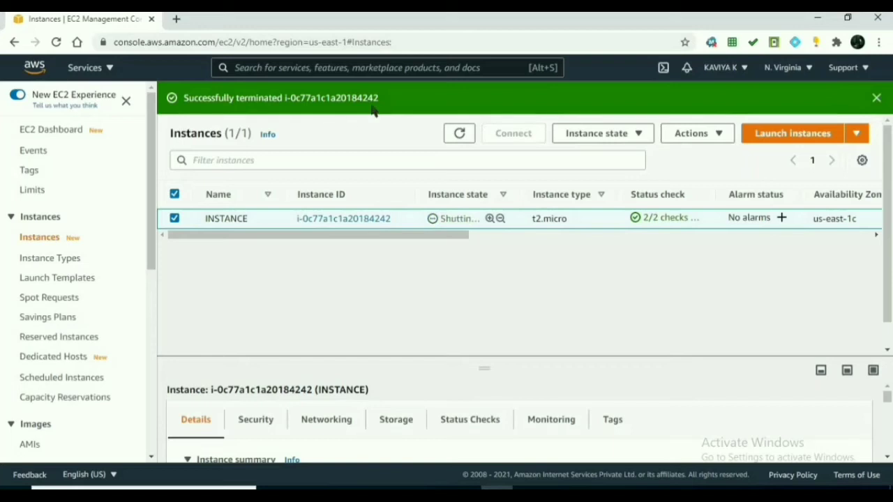
Step: Open the Elastic Block Store volumes list and examine the 20 GiB volume after the instance's termination
scroll(37, 165, "down", 5)
left_click(37, 161)
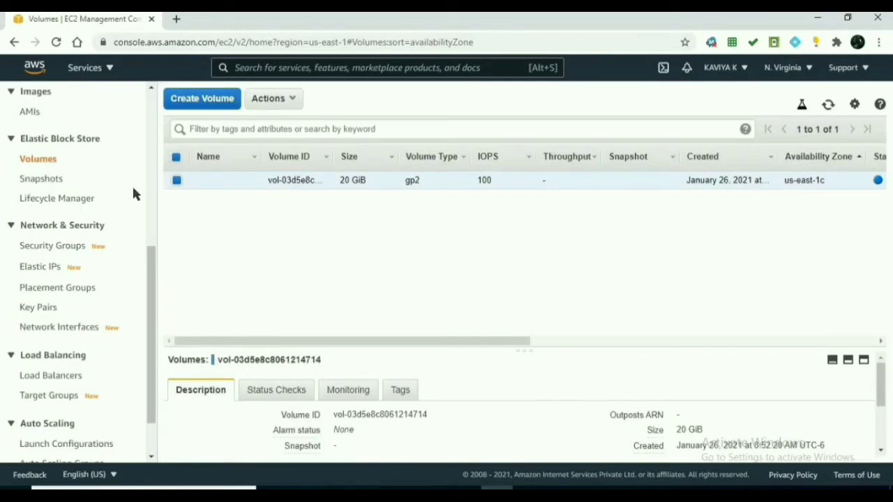
left_click_drag(269, 179, 376, 181)
left_click(359, 293)
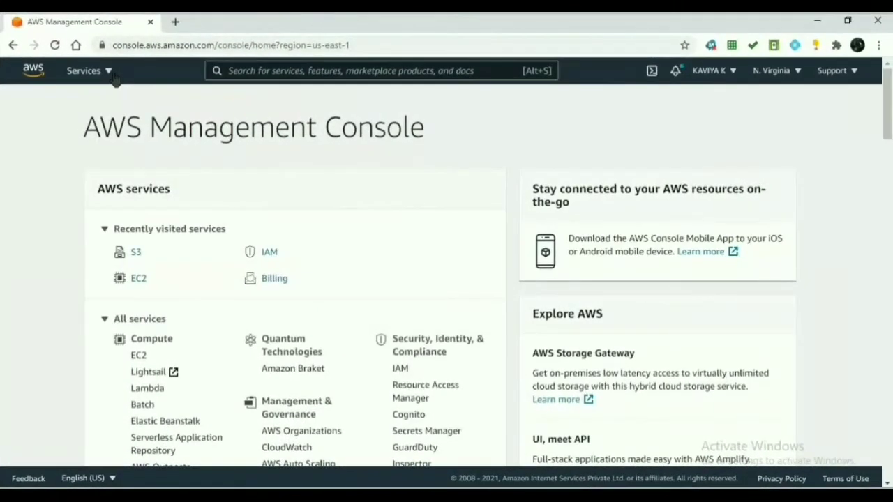
Step: Open the S3 service from the AWS Management Console and start creating a bucket
left_click(112, 75)
left_click(283, 316)
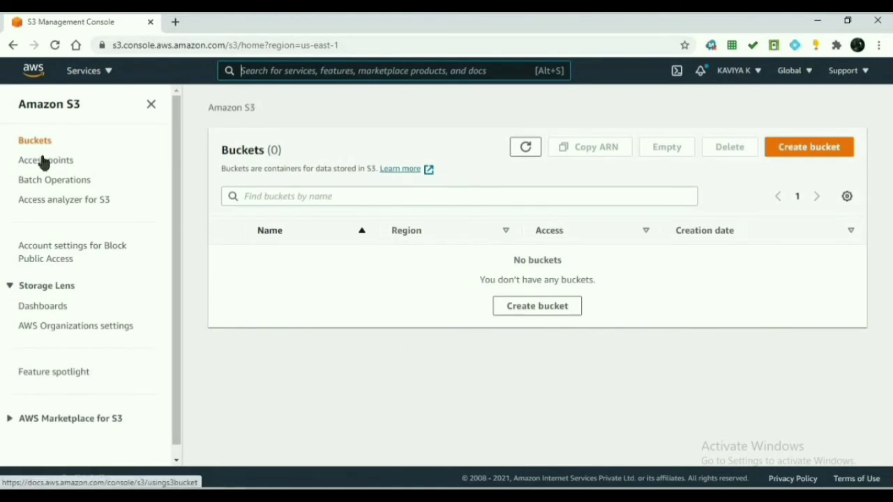
left_click(537, 307)
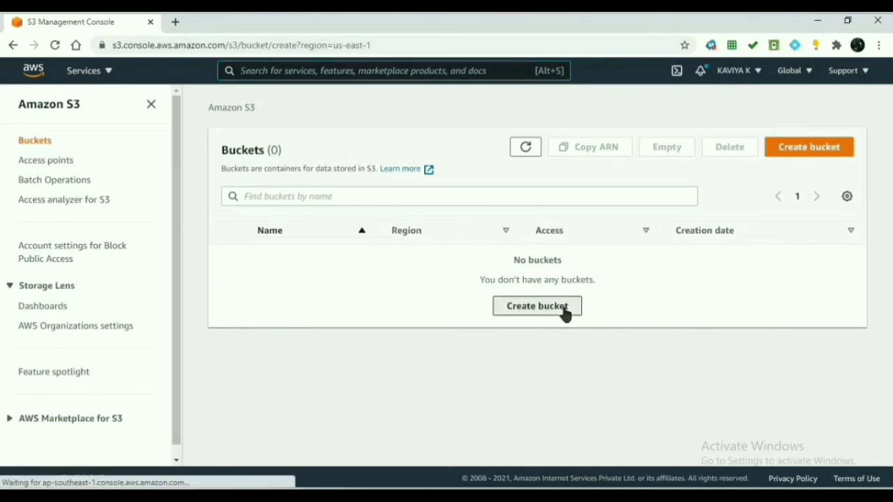
Step: Name the bucket mydemokdbucket and keep its region as US East (N. Virginia) us-east-1
left_click(337, 263)
type("mydemo")
key("BackSpace")
key("BackSpace")
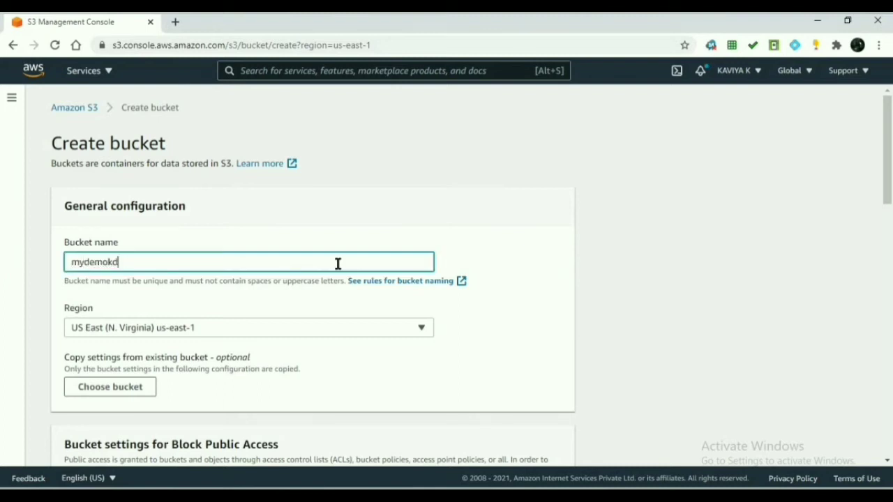
left_click(416, 324)
left_click(416, 328)
left_click(244, 174)
Step: Turn off Block all public access for the bucket and acknowledge that its objects might become public
left_click_drag(886, 145, 109, 219)
left_click(69, 279)
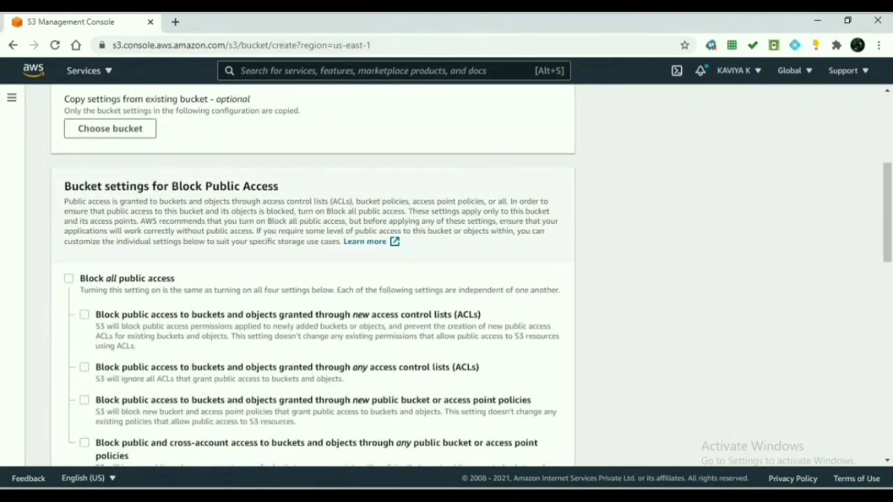
left_click_drag(886, 231, 883, 287)
left_click_drag(120, 288, 642, 281)
left_click(147, 287)
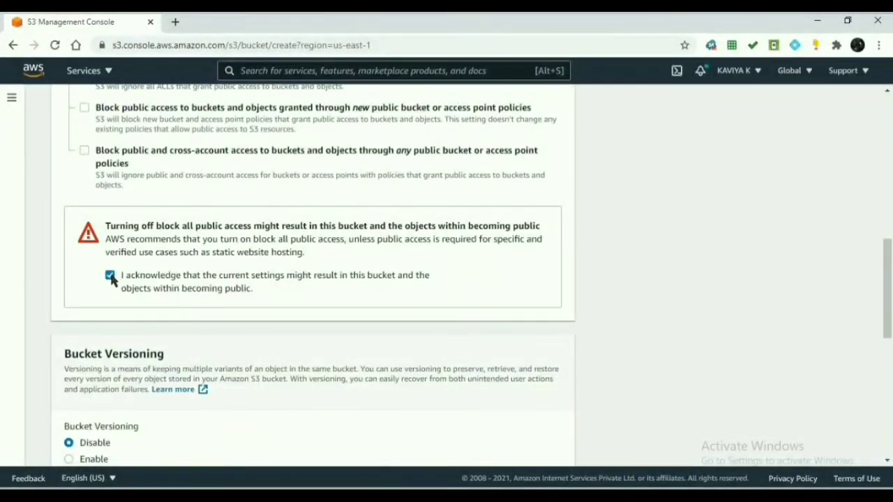
Step: Create the bucket with versioning enabled and server-side encryption disabled, and select it in the bucket list
left_click_drag(890, 305, 888, 412)
left_click(554, 444)
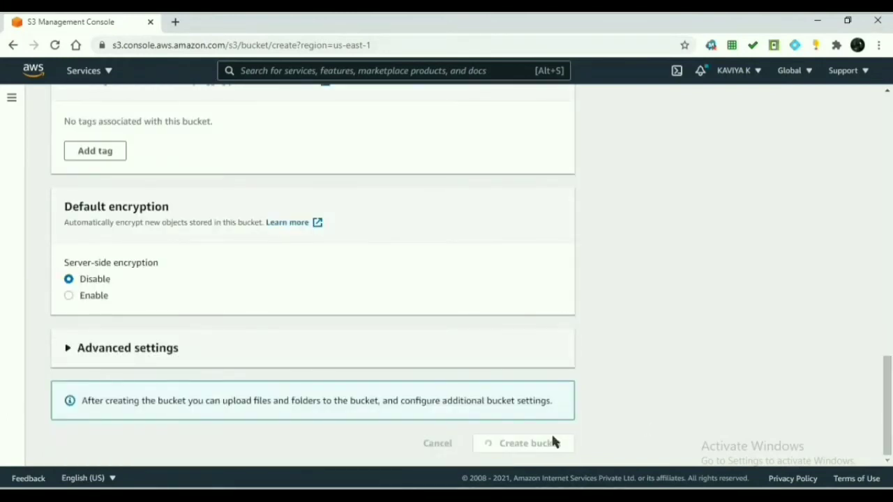
left_click(225, 305)
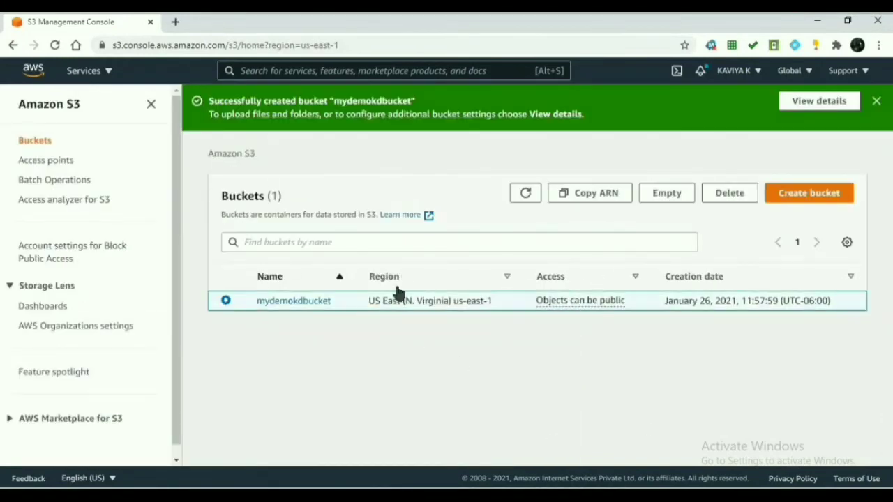
Step: Open mydemokdbucket and start an upload into it
left_click(309, 302)
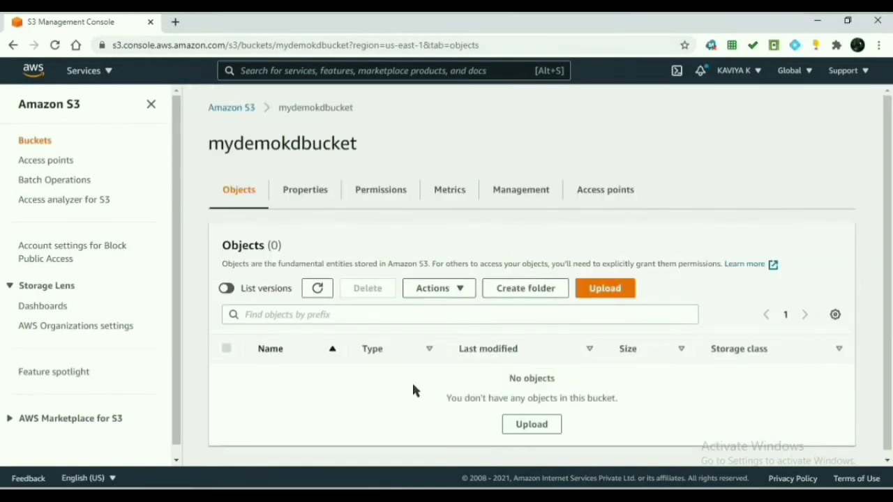
left_click(528, 424)
left_click_drag(888, 195, 888, 335)
scroll(888, 335, "up", 2)
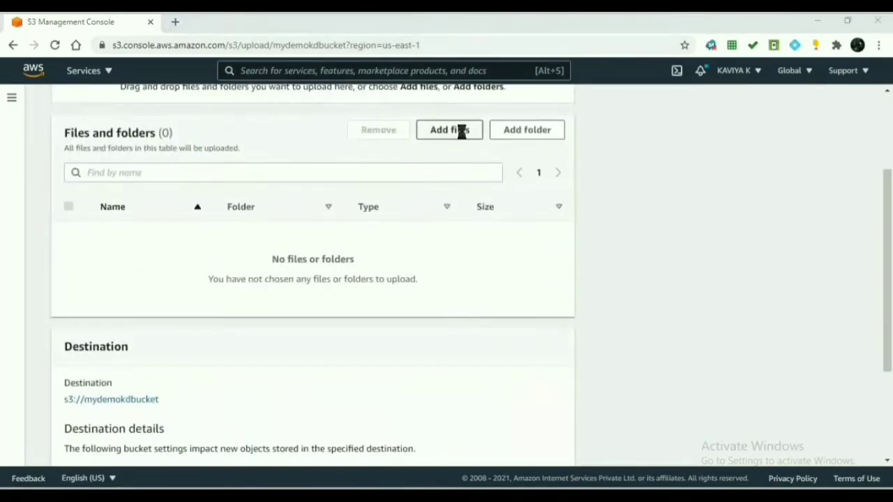
Step: Add "demo file for S3.gif" from the AWS folder on drive D and upload it to the bucket
left_click(459, 130)
double_click(185, 123)
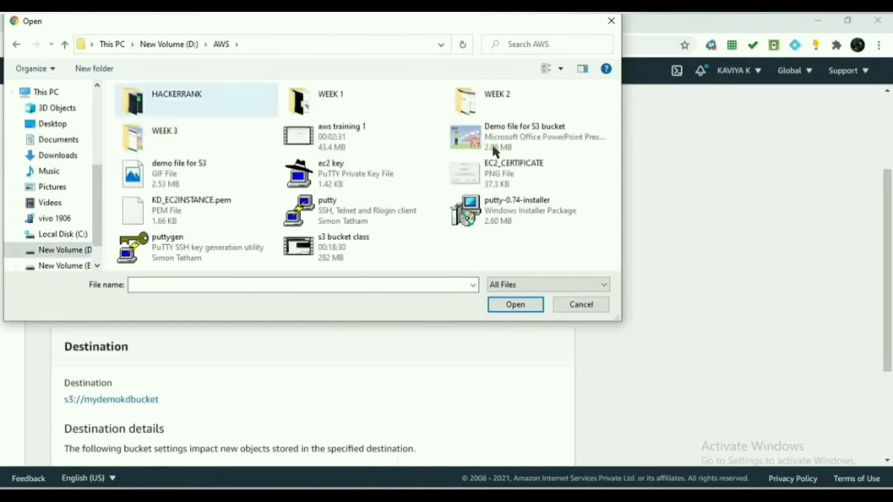
double_click(208, 176)
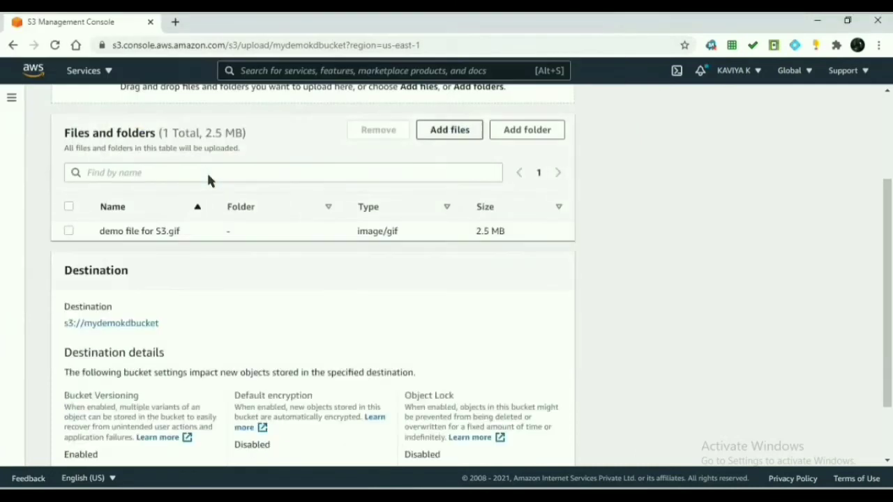
scroll(86, 172, "down", 1)
left_click(69, 177)
scroll(891, 274, "down", 1)
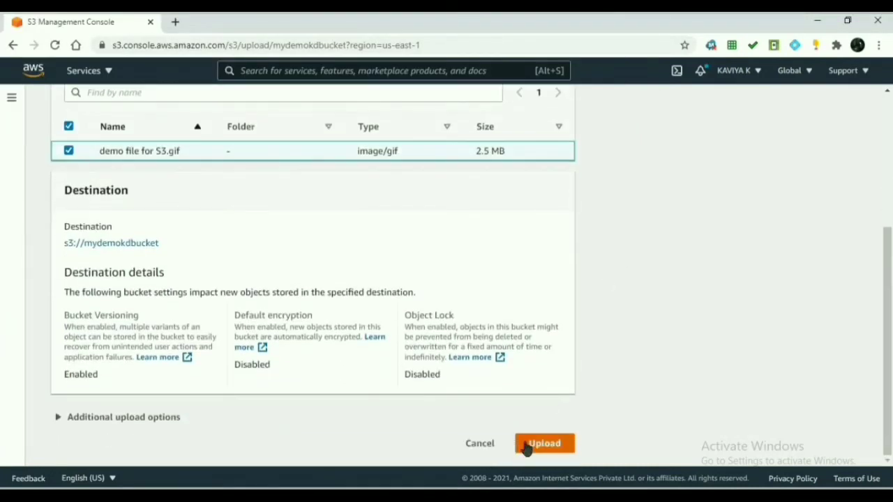
left_click(532, 442)
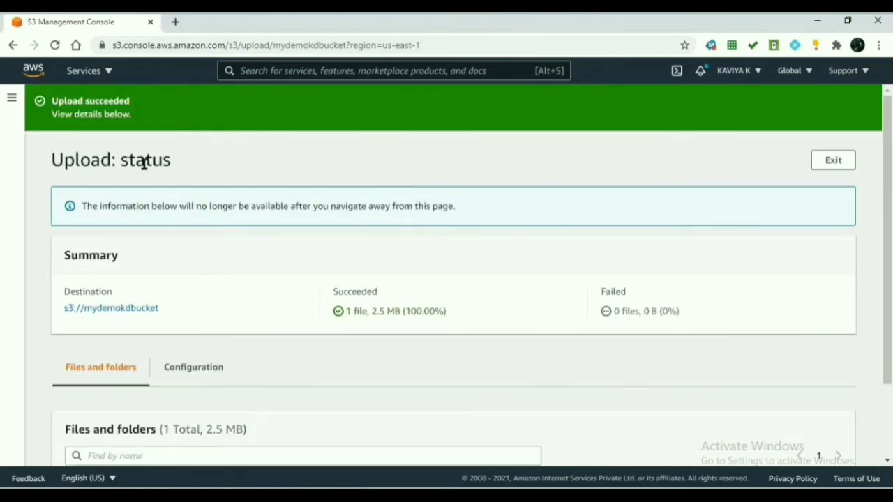
Step: Return to mydemokdbucket and create a folder named "demo kd folder" in it
left_click(110, 311)
left_click(514, 289)
left_click(333, 362)
type("demo kd fold")
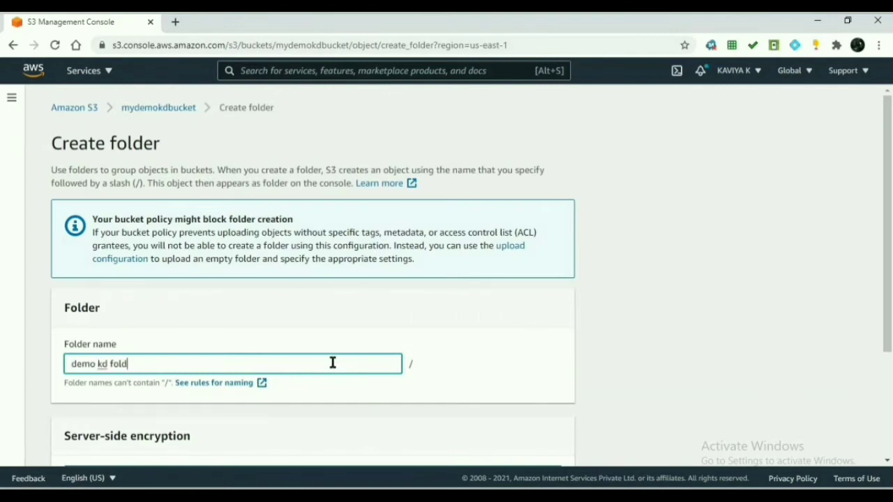
type("er")
scroll(333, 363, "down", 2)
left_click(528, 438)
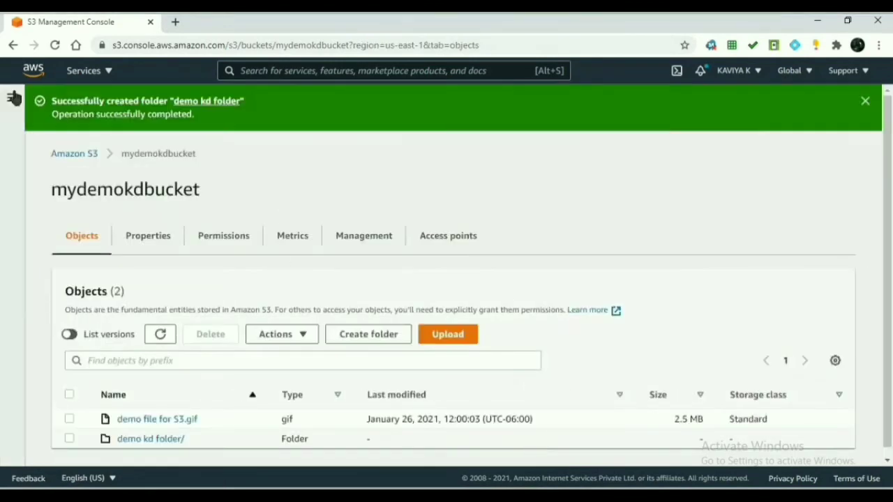
Step: Move "demo file for S3.gif" into "demo kd folder" within mydemokdbucket
left_click(12, 98)
left_click(227, 411)
left_click(435, 323)
left_click(449, 192)
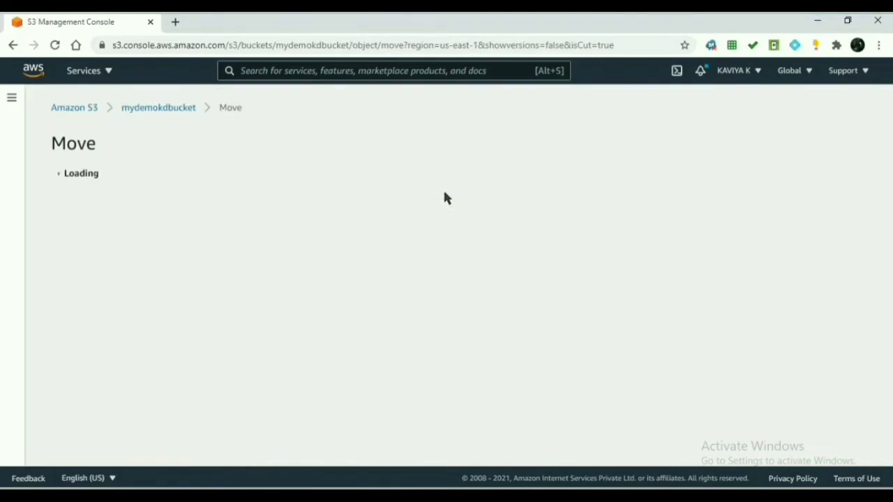
scroll(349, 307, "down", 3)
left_click(331, 319)
left_click(95, 332)
left_click(742, 388)
scroll(314, 279, "down", 3)
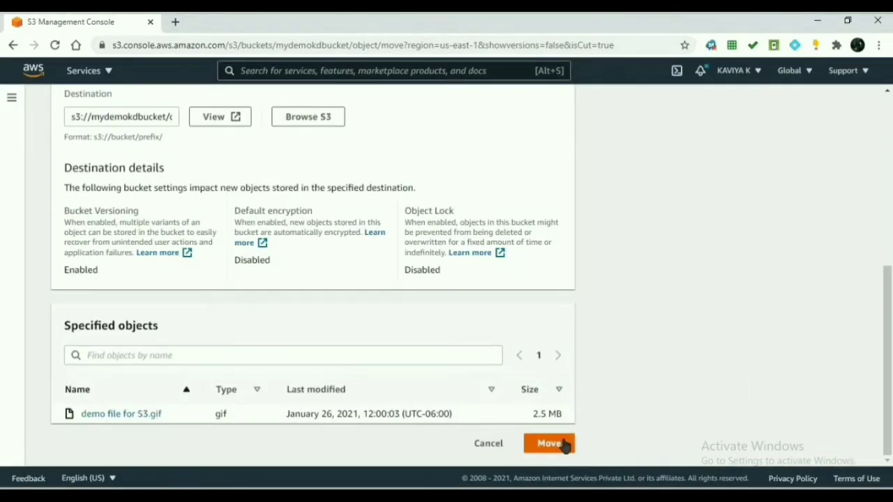
left_click(563, 445)
Step: Open "demo kd folder" in mydemokdbucket and show the properties of "demo file for S3.gif"
left_click(46, 146)
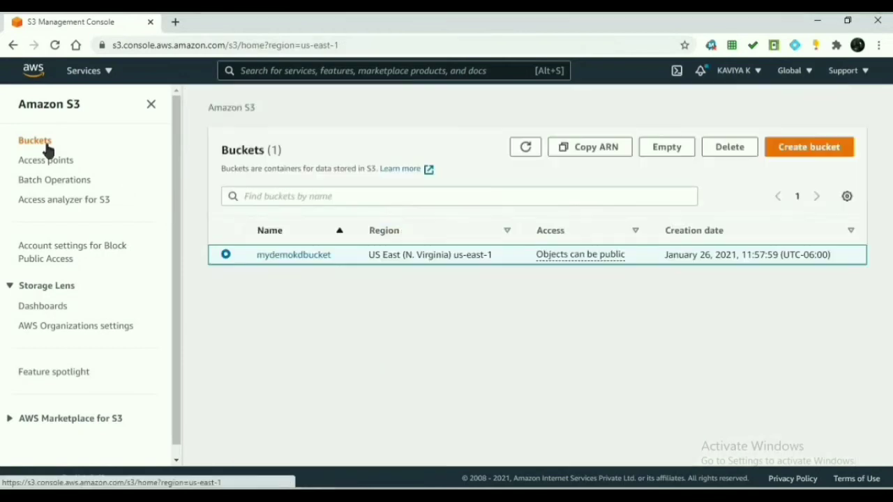
left_click(294, 256)
left_click(296, 375)
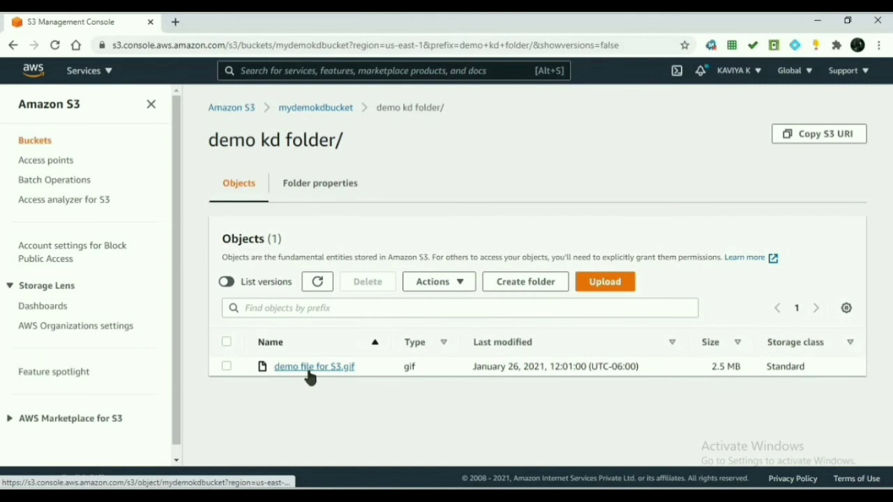
left_click(347, 369)
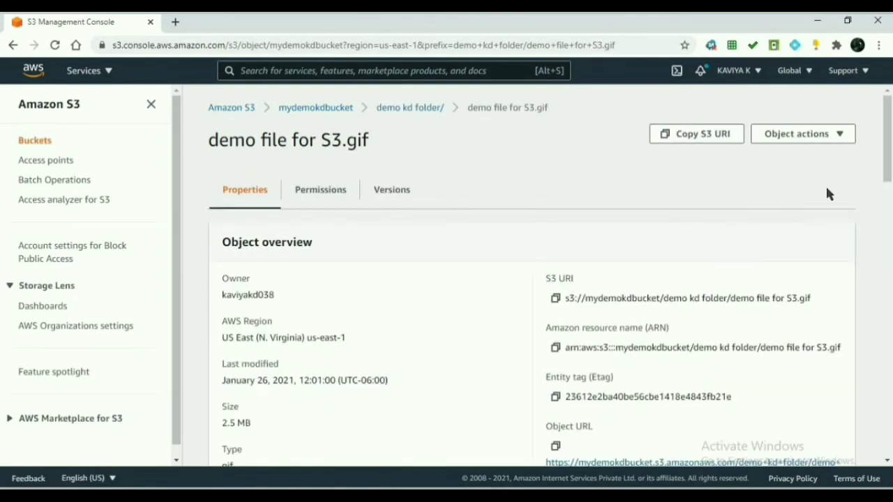
Step: Copy the object URL of "demo file for S3.gif" and load it in a new browser tab
scroll(886, 149, "down", 3)
left_click(556, 268)
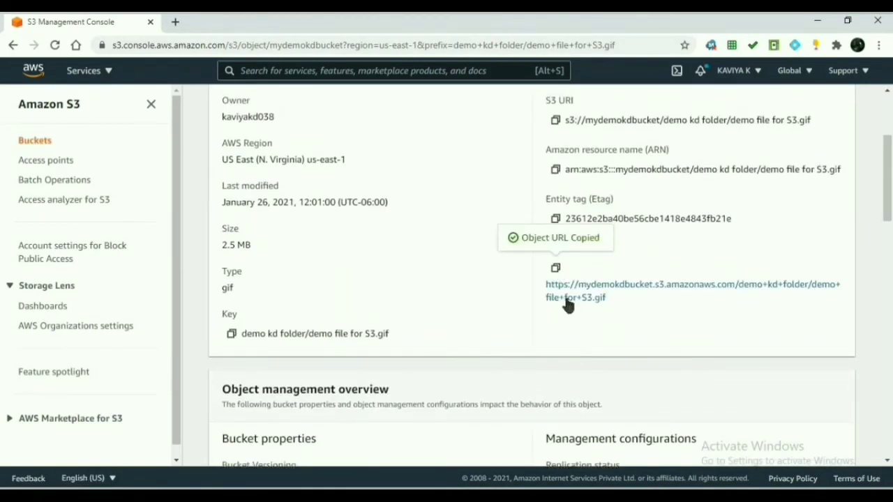
left_click(176, 23)
key("ctrl+v")
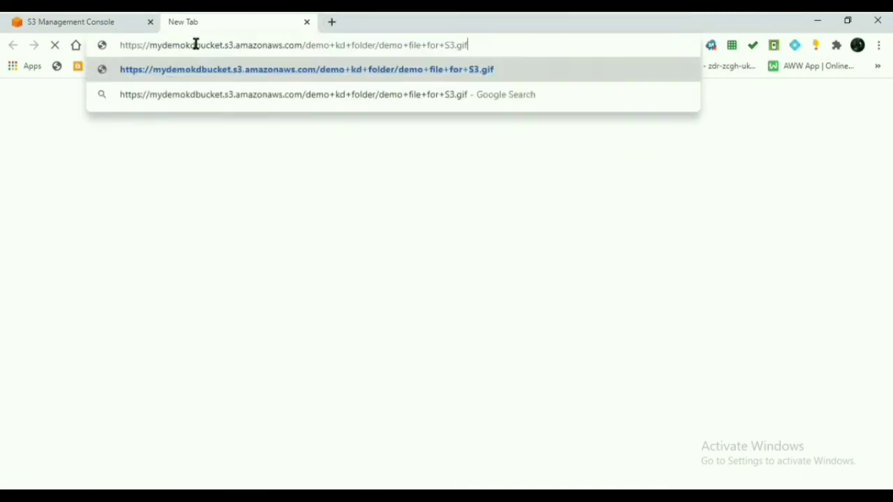
key("Return")
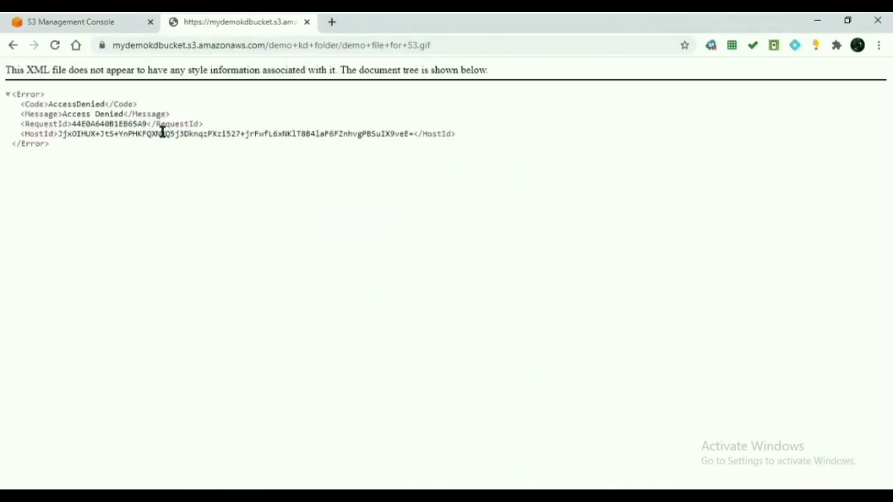
Step: Return to the S3 console and open the permissions of "demo file for S3.gif"
left_click(74, 20)
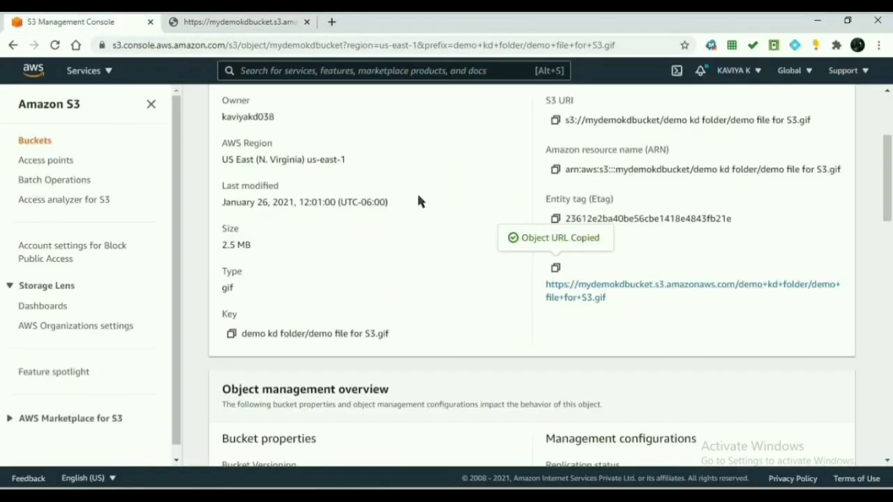
scroll(890, 115, "up", 3)
left_click(334, 194)
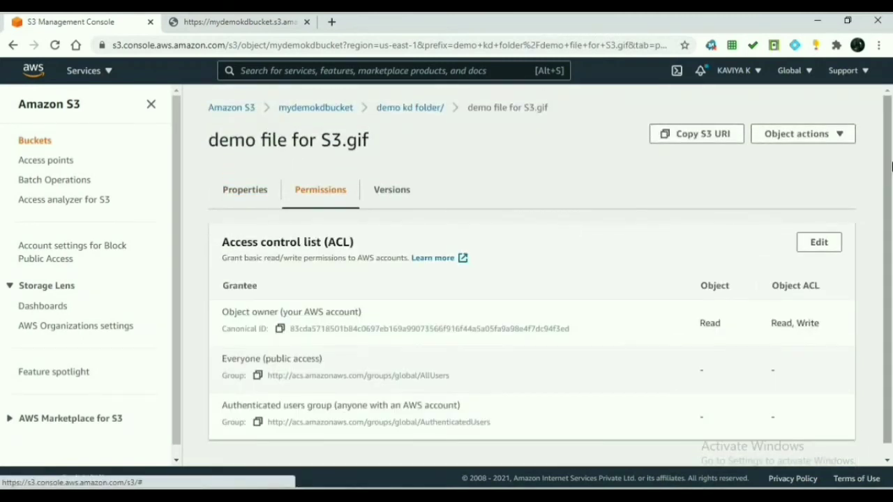
Step: Edit the ACL of "demo file for S3.gif" to grant Everyone read access to the object and its ACL, acknowledge the effects and save
scroll(628, 254, "down", 1)
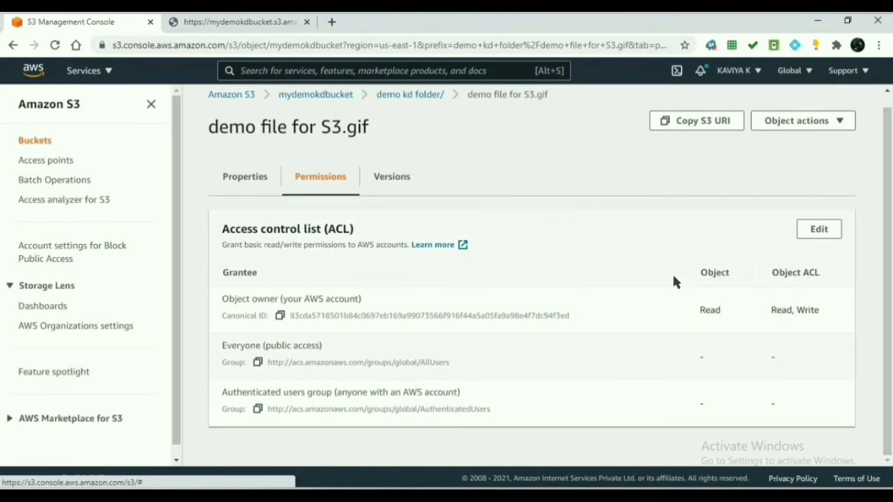
left_click(818, 231)
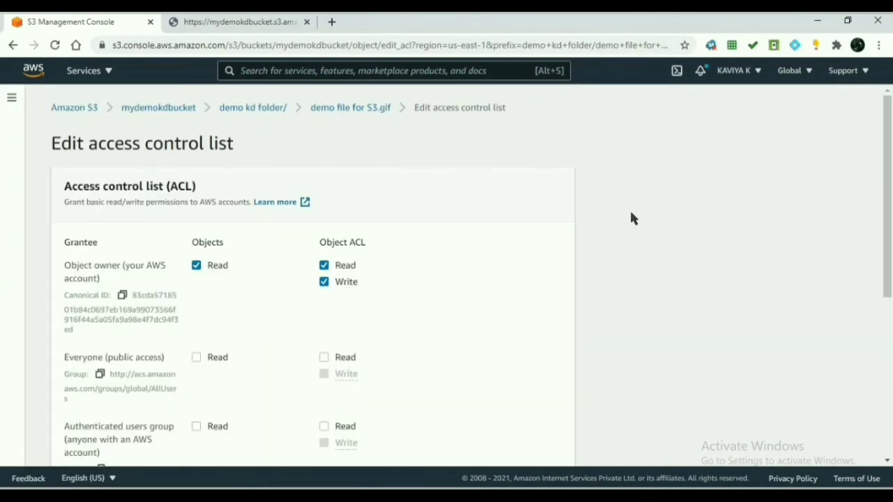
scroll(834, 223, "down", 1)
left_click(196, 283)
left_click(196, 283)
left_click(196, 283)
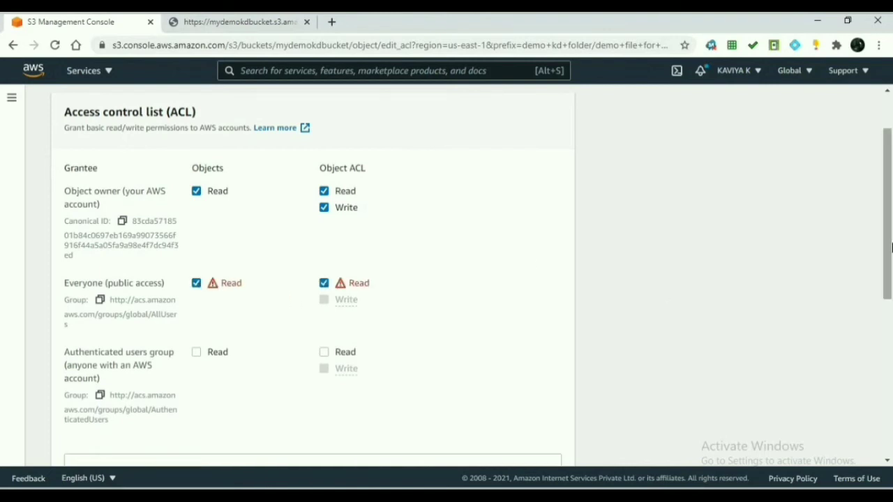
scroll(209, 314, "down", 2)
left_click(99, 356)
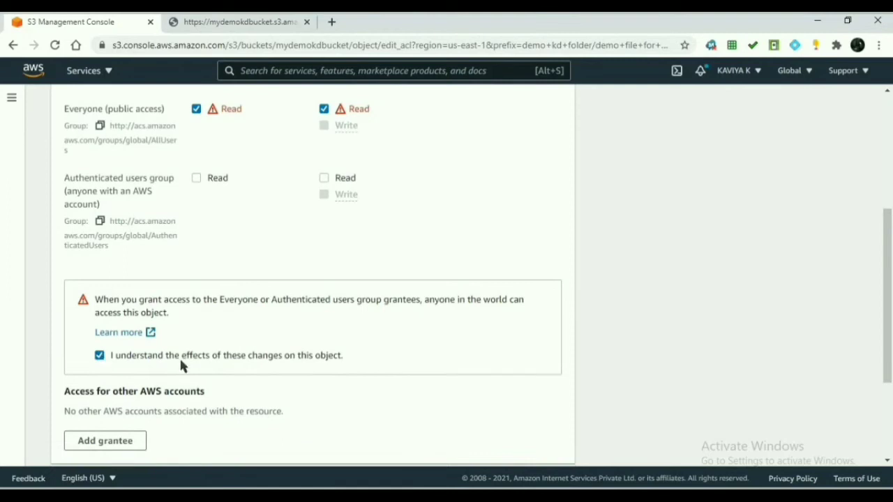
left_click_drag(892, 273, 889, 351)
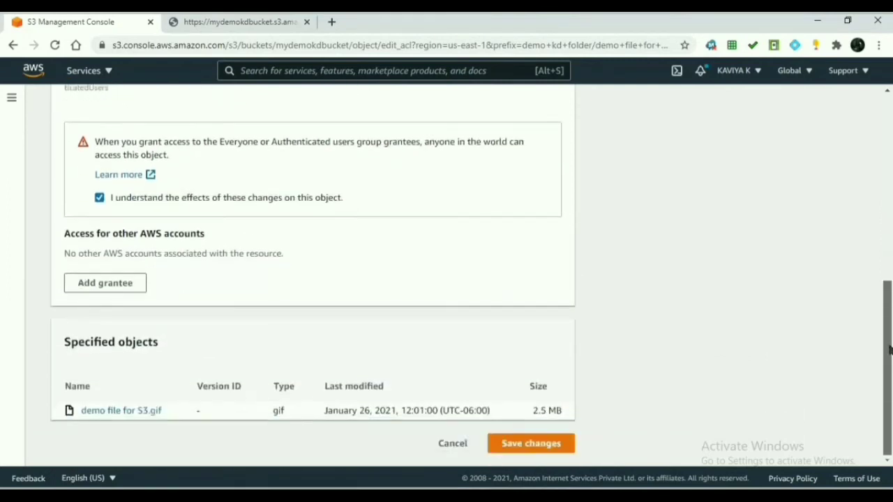
left_click(519, 445)
Step: Reload the object URL of "demo file for S3.gif" in its browser tab, and return to the S3 console
left_click(241, 21)
left_click(55, 45)
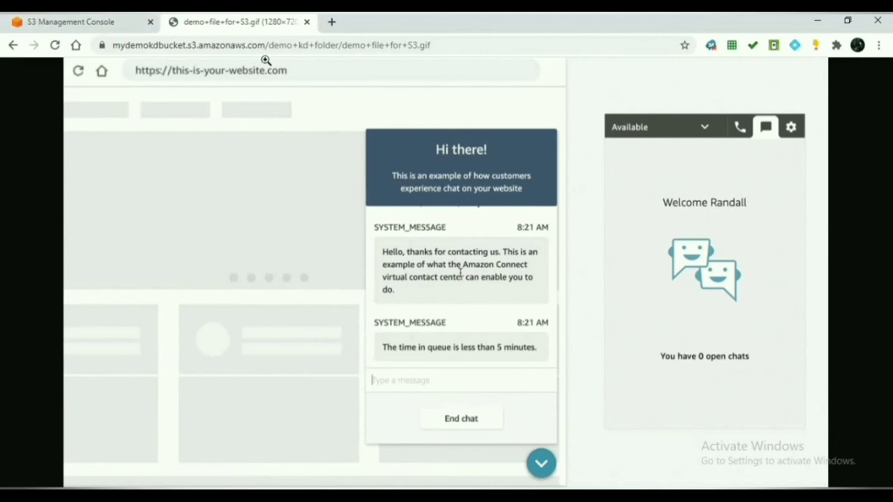
key("ctrl+shift+Tab")
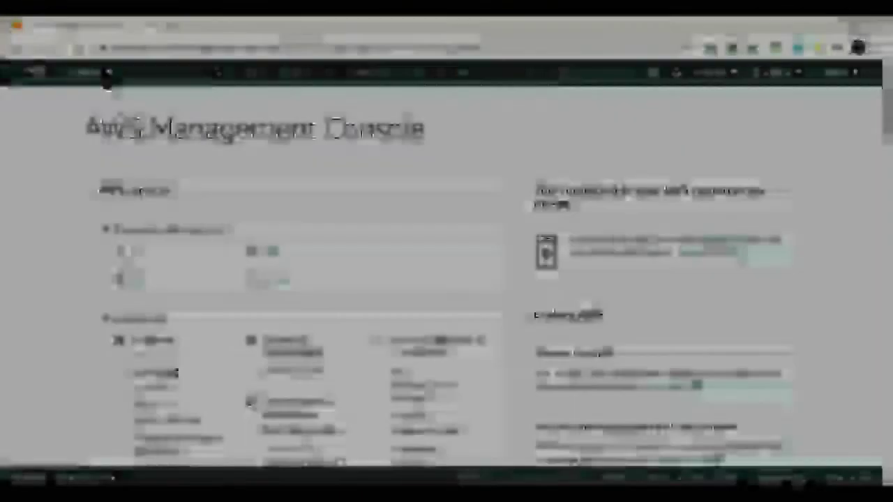
Step: Open the IAM service from Security, Identity, & Compliance and show its user list
left_click(85, 71)
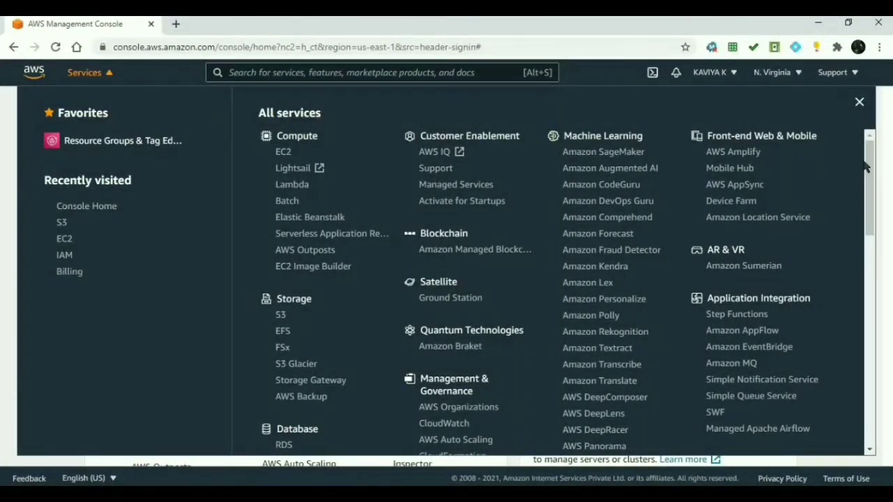
left_click_drag(869, 168, 869, 298)
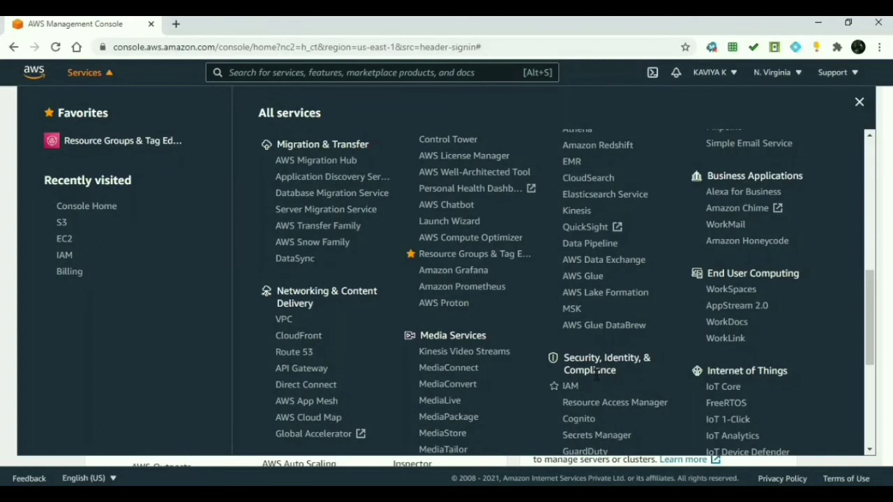
left_click(574, 389)
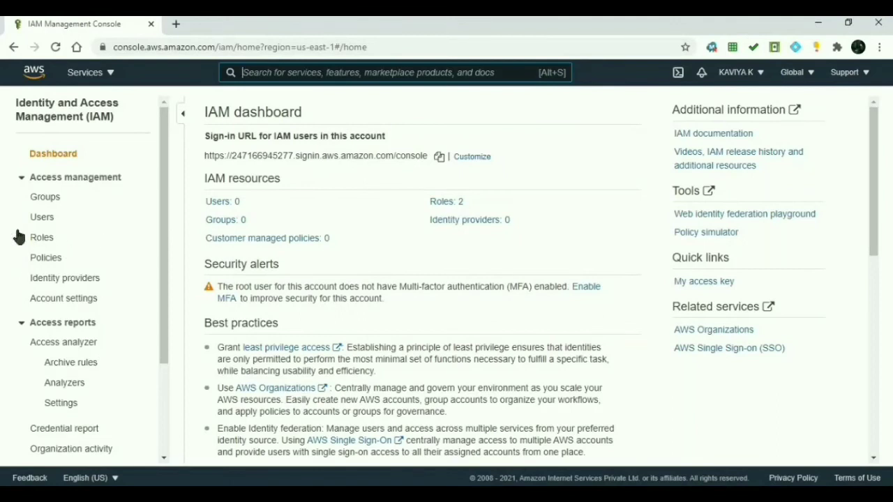
left_click(40, 219)
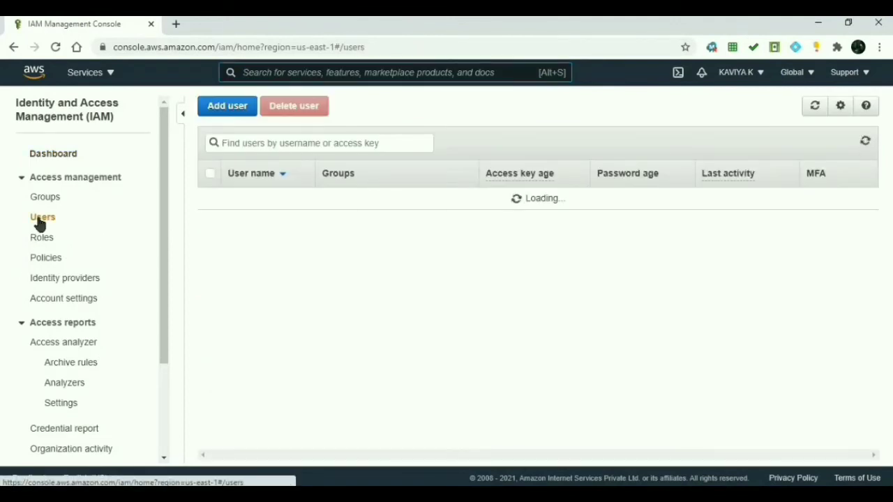
Step: Start adding an IAM user, enter the user name with programmatic access and continue to the permissions
left_click(227, 105)
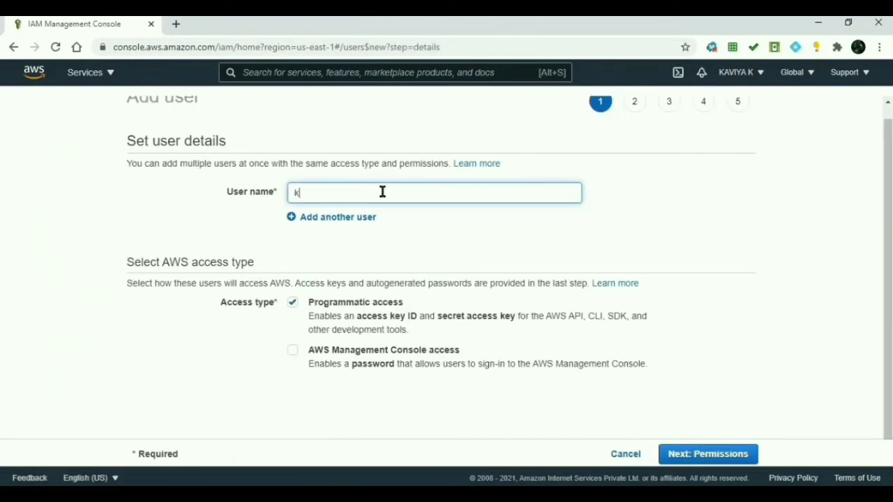
type("aviyakd038")
left_click(688, 456)
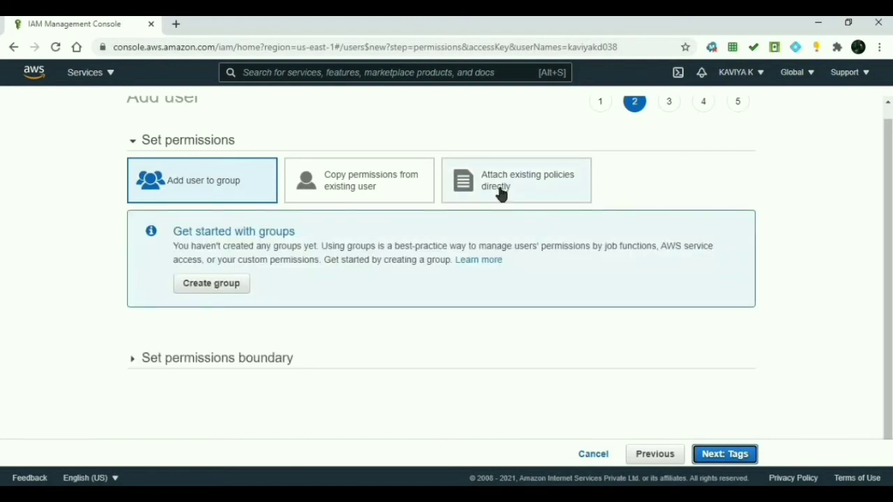
Step: Attach the existing AdministratorAccess policy directly to the new IAM user and continue to the tags
left_click(501, 194)
left_click(138, 313)
left_click(702, 455)
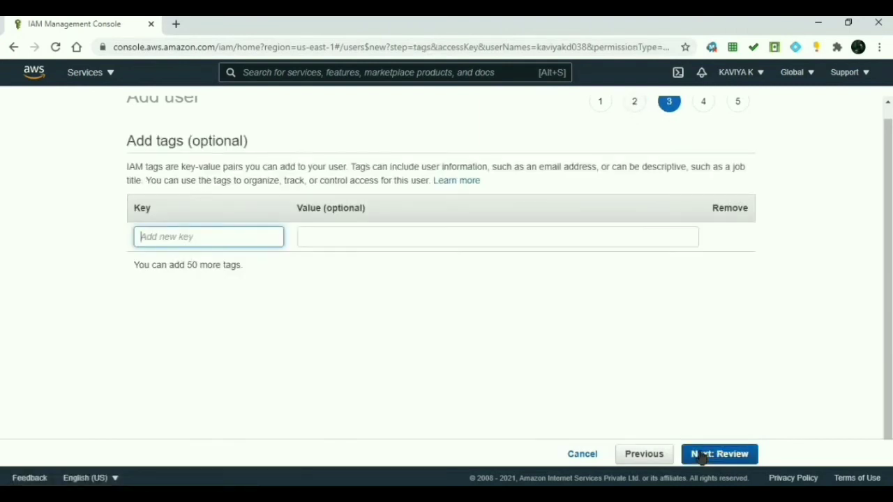
Step: Create the IAM user without tags and save its credentials CSV as new_user_credentials in the AWS folder on drive D
left_click(702, 455)
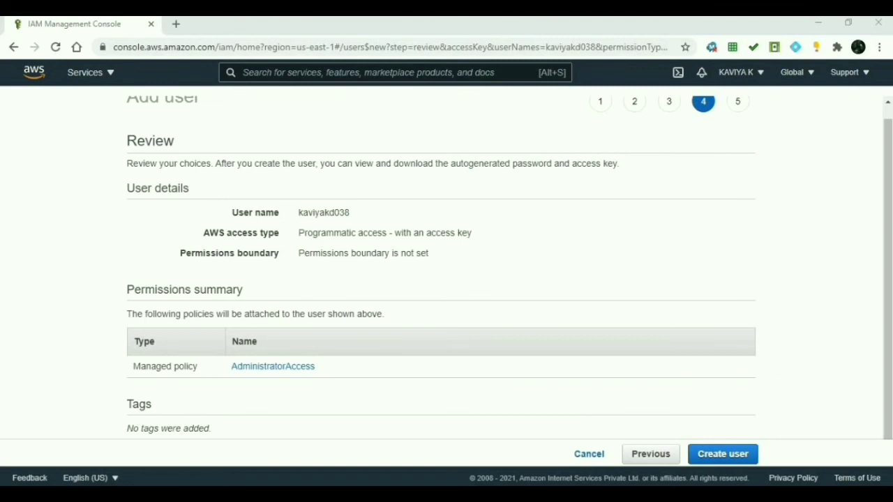
left_click(733, 455)
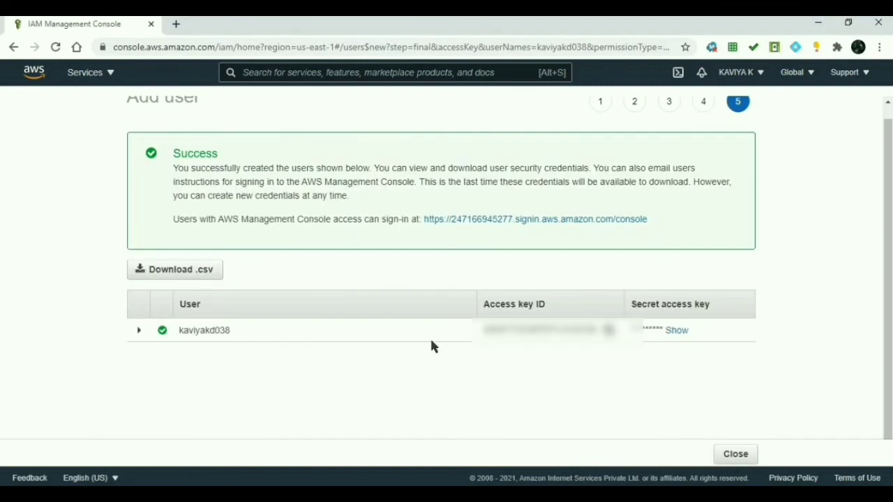
left_click(159, 272)
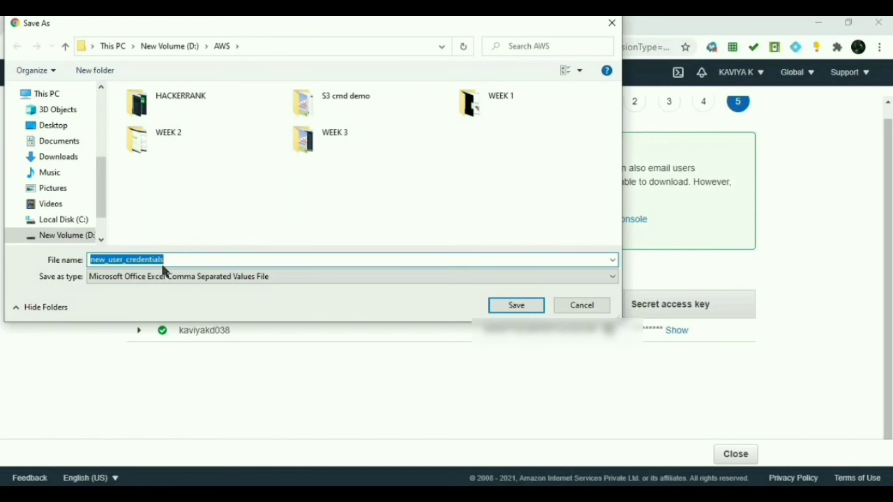
left_click(528, 307)
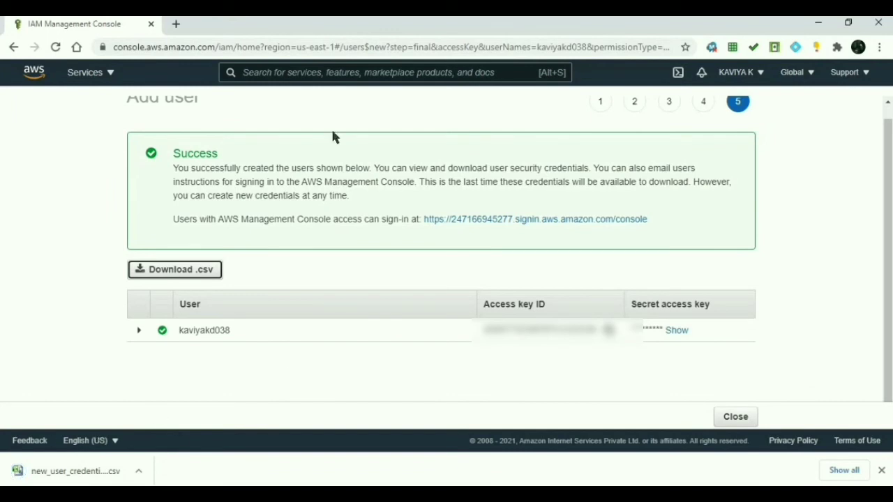
Step: Search the web for "aws cli windows download" in a new browser tab and open the AWS CLI version 2 Windows installation guide
left_click(176, 24)
type("aws cli wi")
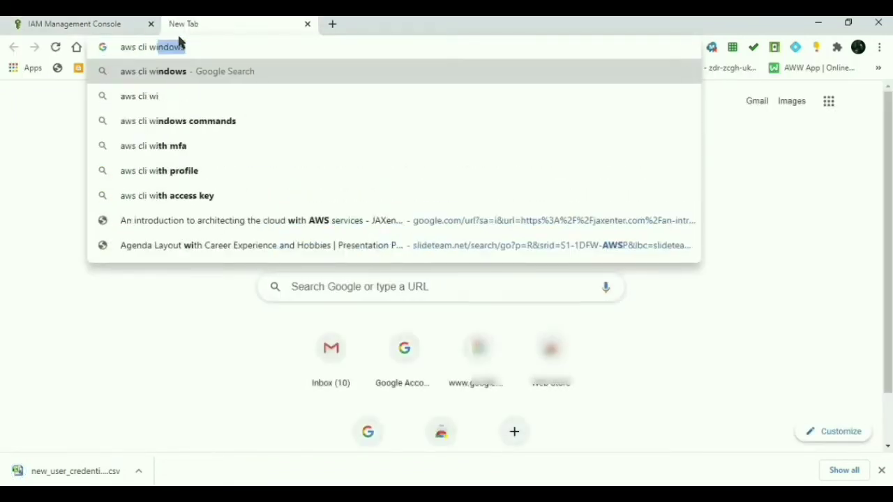
type("ndows i")
key("BackSpace")
type("dd")
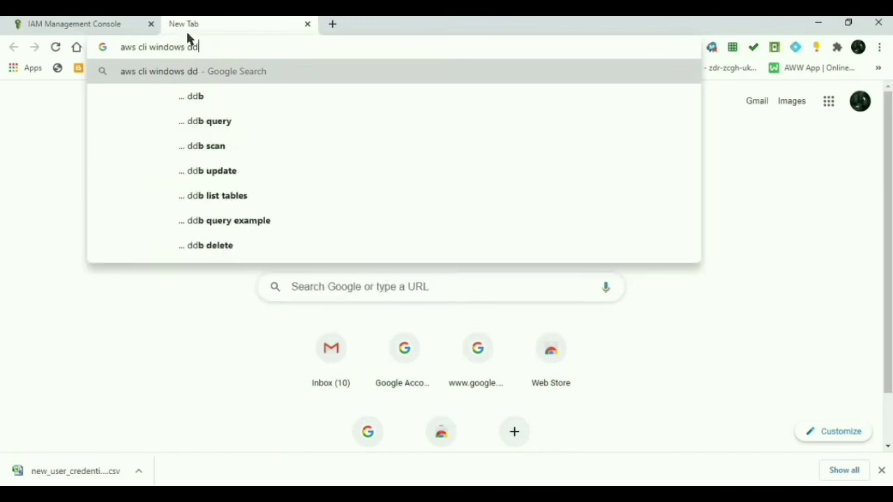
key("BackSpace")
type("ownload")
key("Return")
left_click(179, 196)
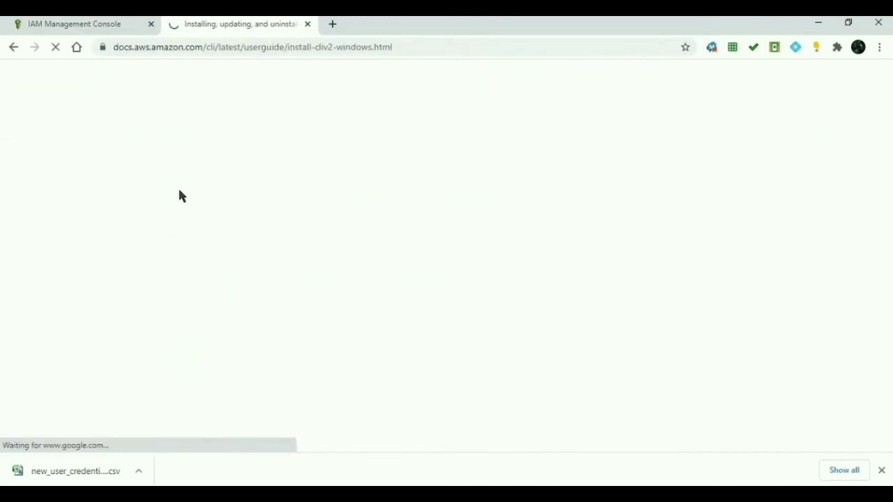
Step: Switch to the AWS CLI version 1 guide for Windows and download the 32-bit MSI installer AWSCLI32PY3.msi
left_click_drag(701, 171, 657, 282)
left_click_drag(502, 261, 536, 262)
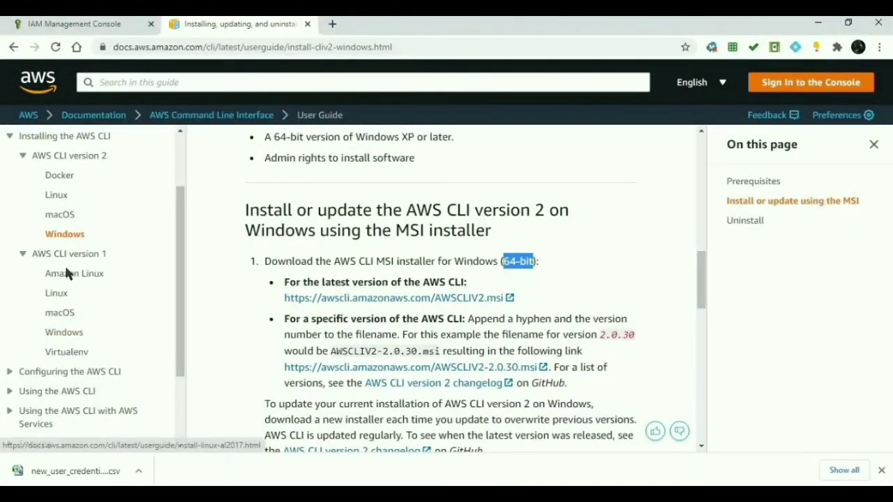
left_click(63, 333)
left_click_drag(701, 171, 698, 203)
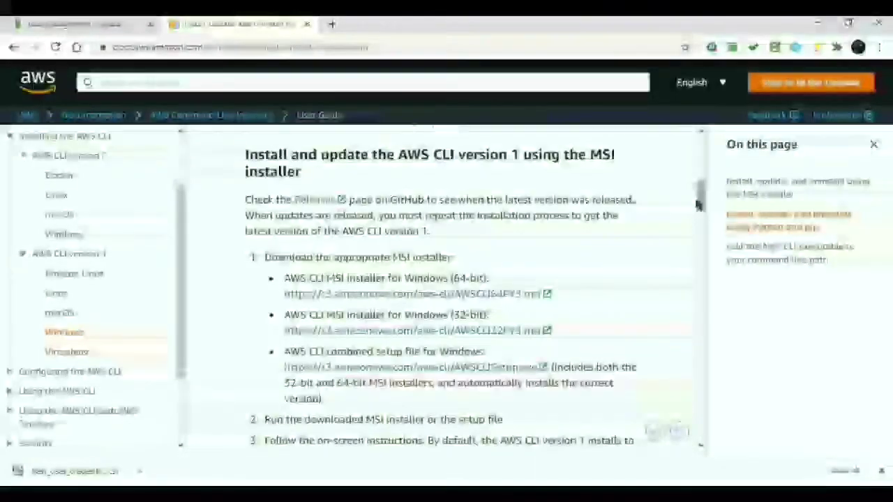
left_click(398, 330)
left_click(516, 307)
Step: Run the downloaded AWS CLI installer, accept the licence, keep the default custom setup, install it and finish the wizard
left_click(140, 472)
left_click(160, 389)
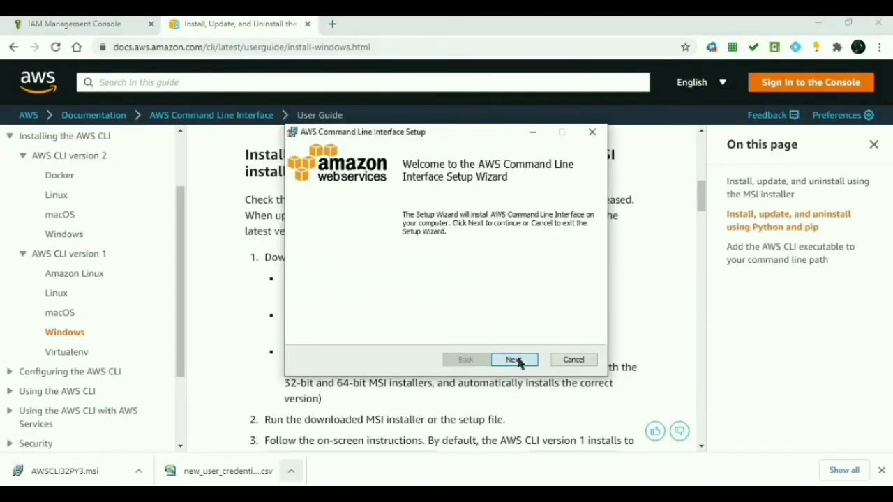
left_click(513, 360)
left_click(307, 329)
left_click(523, 360)
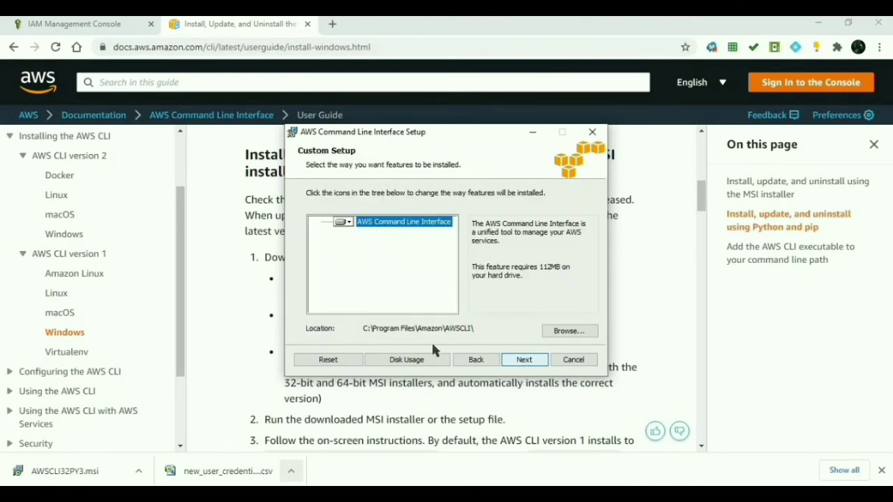
left_click(529, 363)
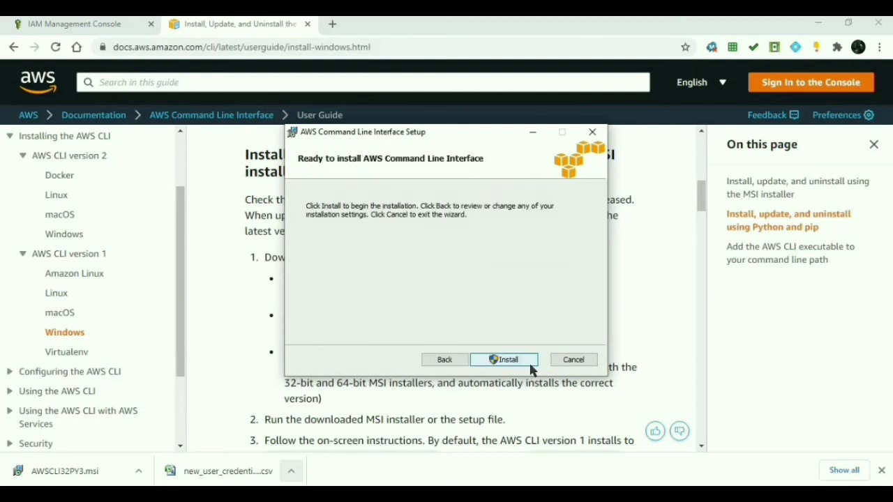
left_click(517, 363)
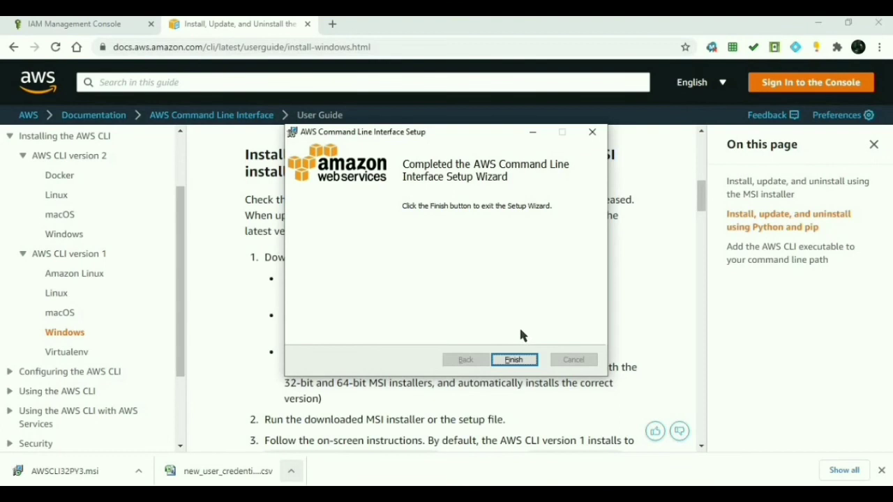
left_click(514, 361)
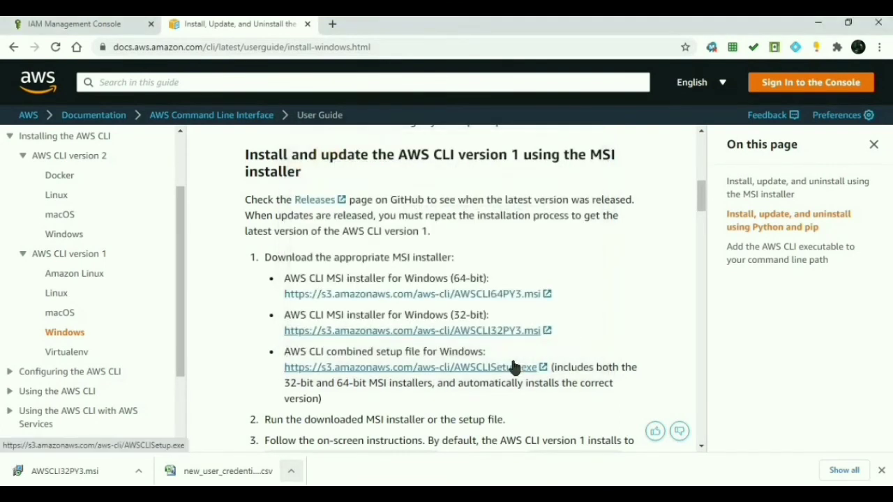
Step: Launch the Windows Command Prompt by running CMD
key("super")
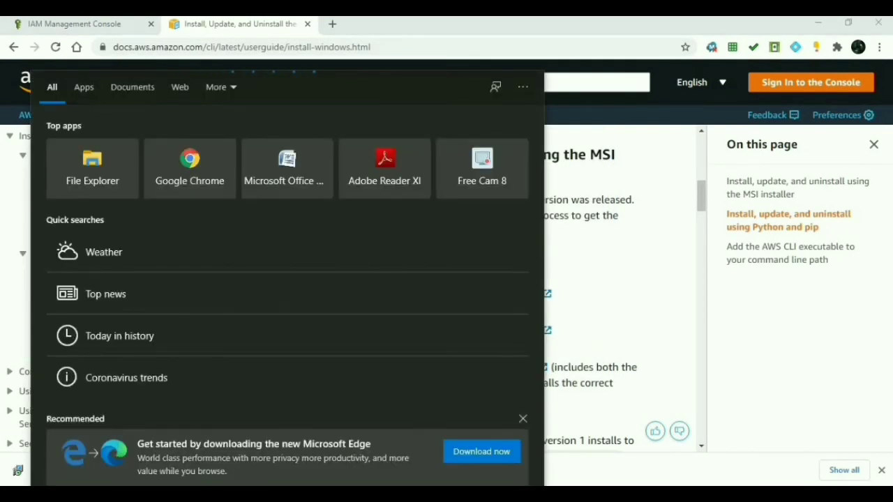
key("super+r")
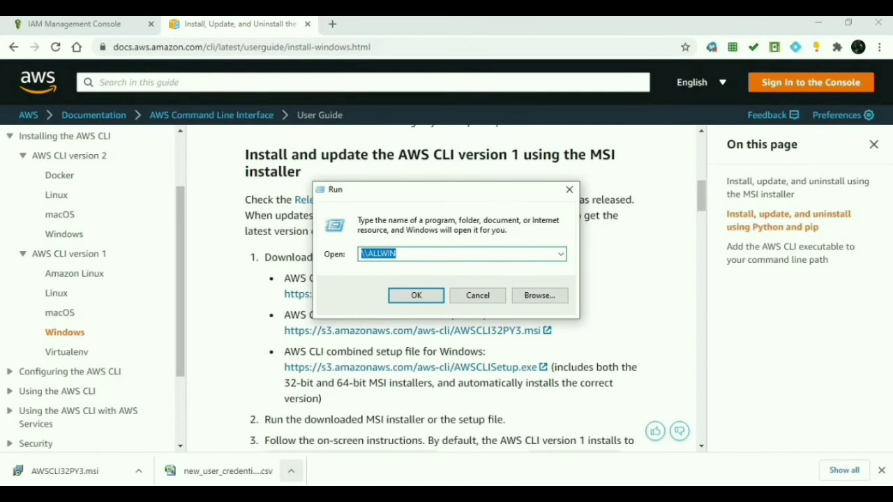
key("BackSpace")
type("CMD")
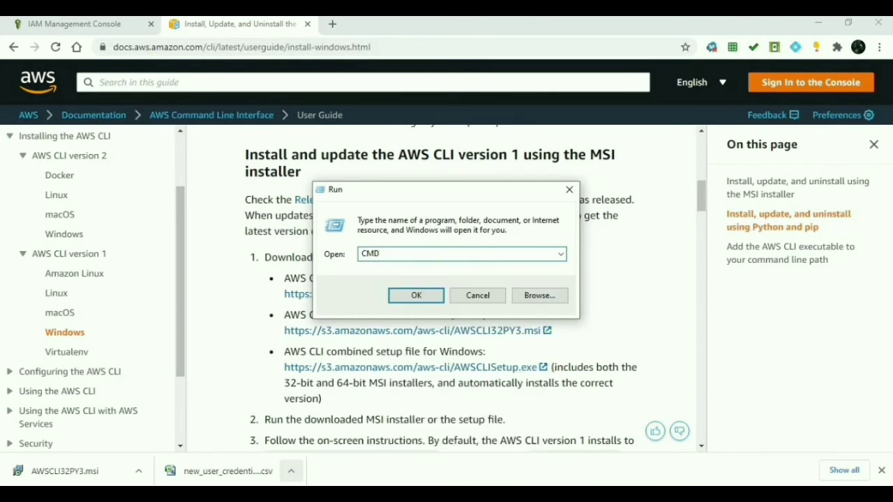
key("Return")
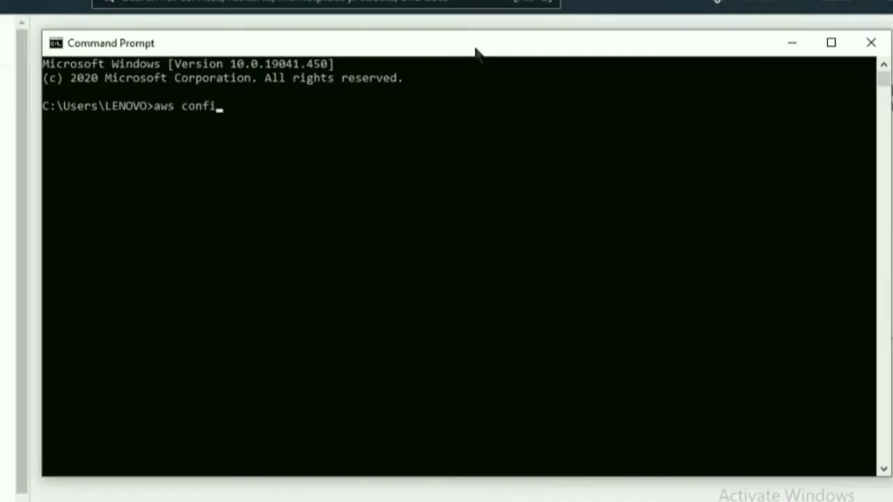
Step: Run aws configure, enter the access key ID and secret access key, and set region ap-south-1 and output format json
type("gure")
key("Return")
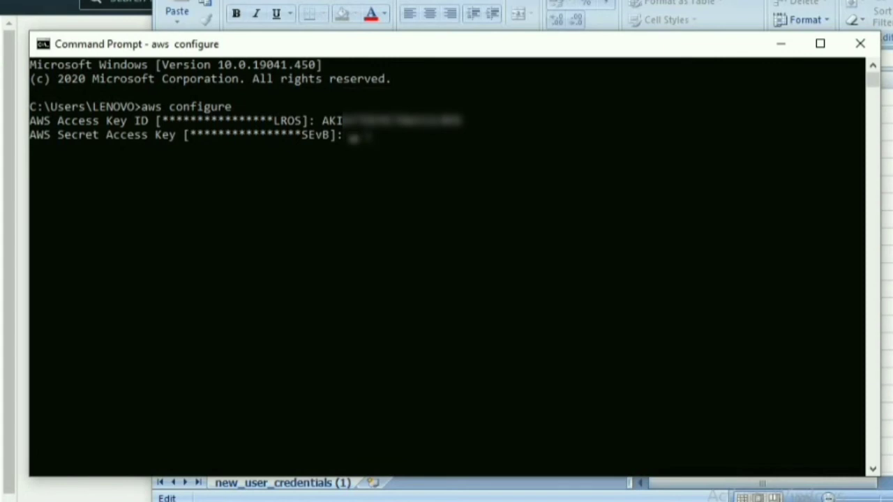
key("ctrl+v")
key("Return")
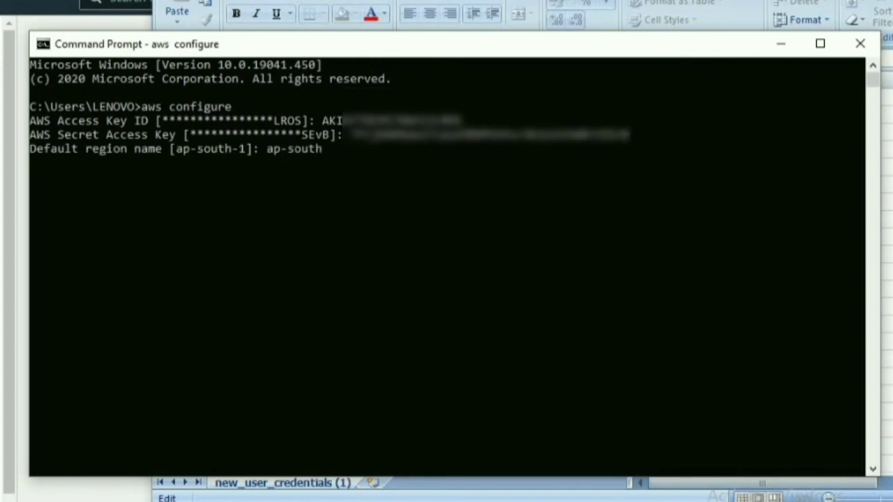
key("Return")
type("json]: js")
key("Return")
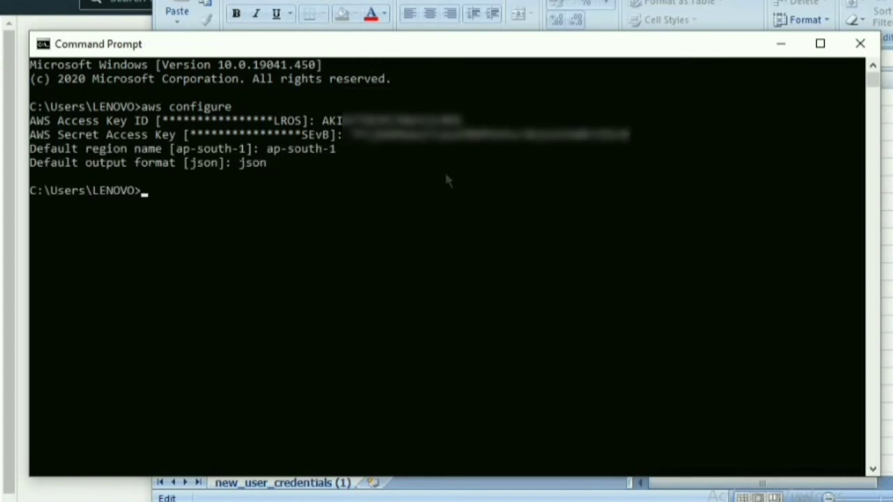
Step: Create the bucket with aws s3 mb s3://cyberwarriorkd and reload the bucket list in the S3 console
key("Return")
type("aws s3")
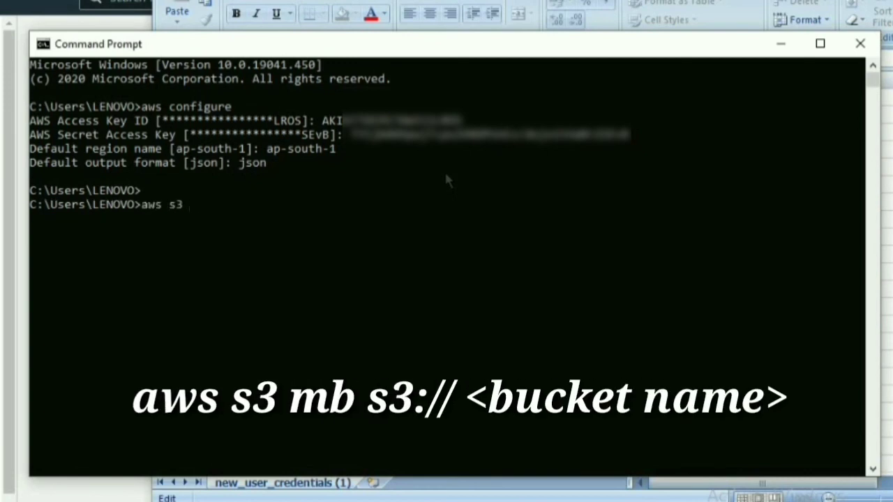
type(" mb s3://")
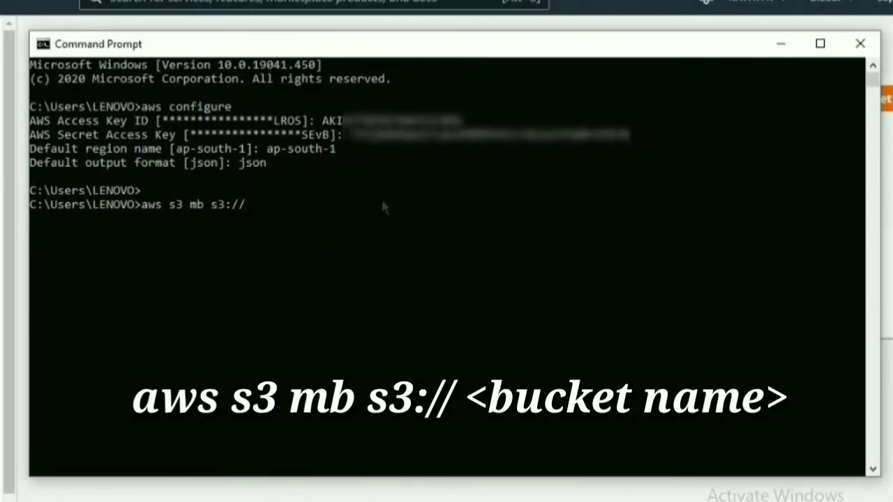
type("cyberwarrior")
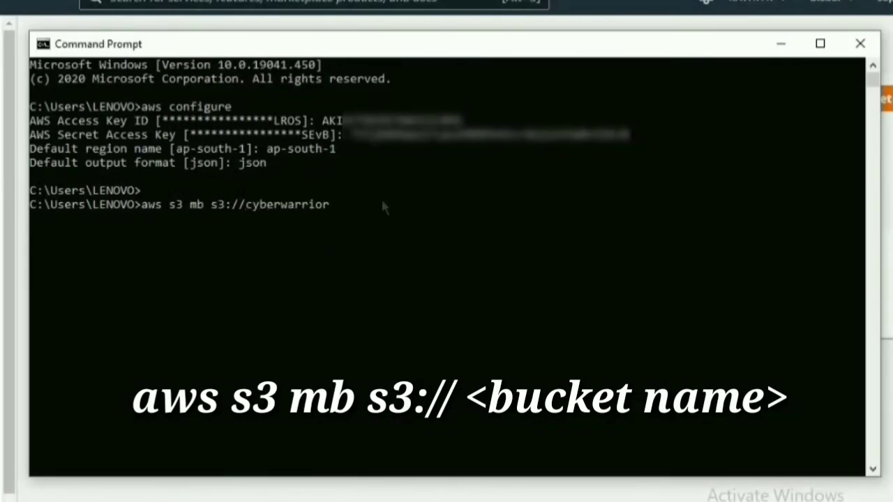
type("kd")
key("Return")
left_click_drag(19, 217, 230, 219)
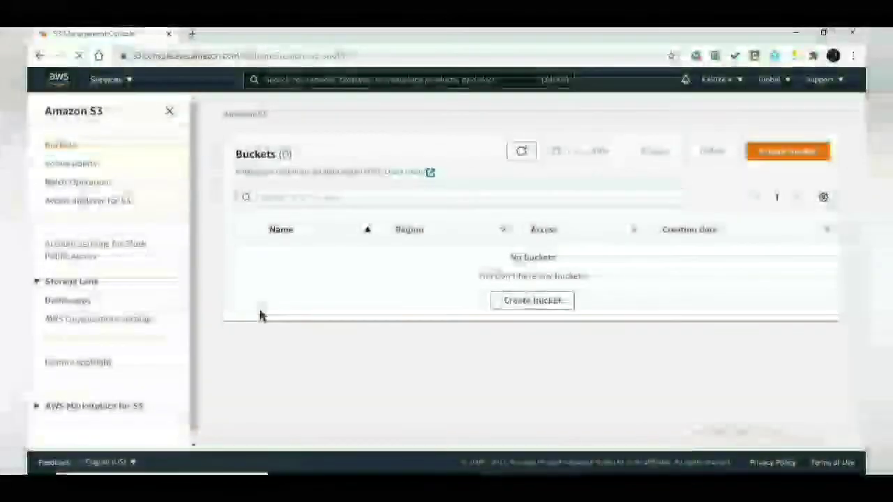
key("F5")
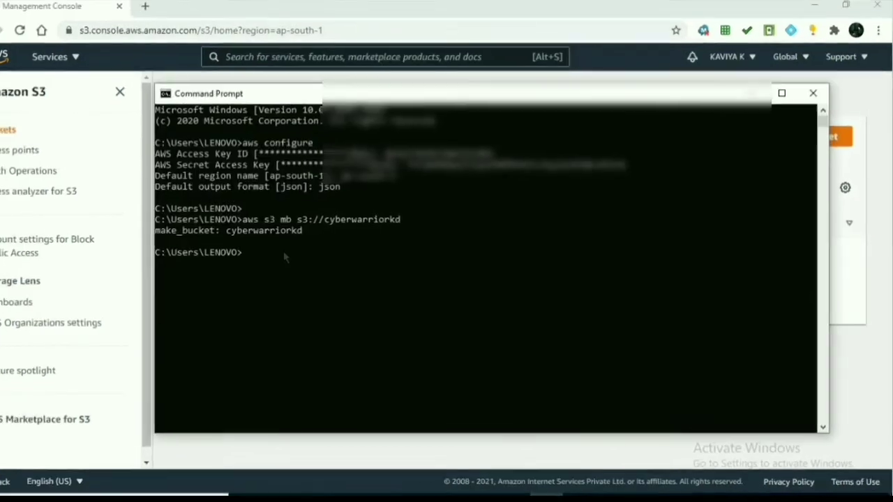
Step: Upload D:/AWS/myimage.png to s3://cyberwarriorkd/ with the aws s3 cp command, taking the folder path from File Explorer
type("aws")
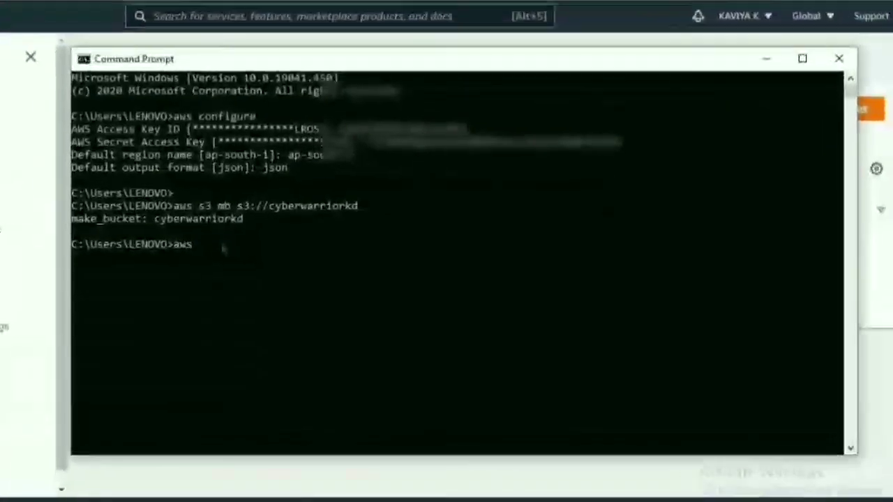
type(" s3 cp \"")
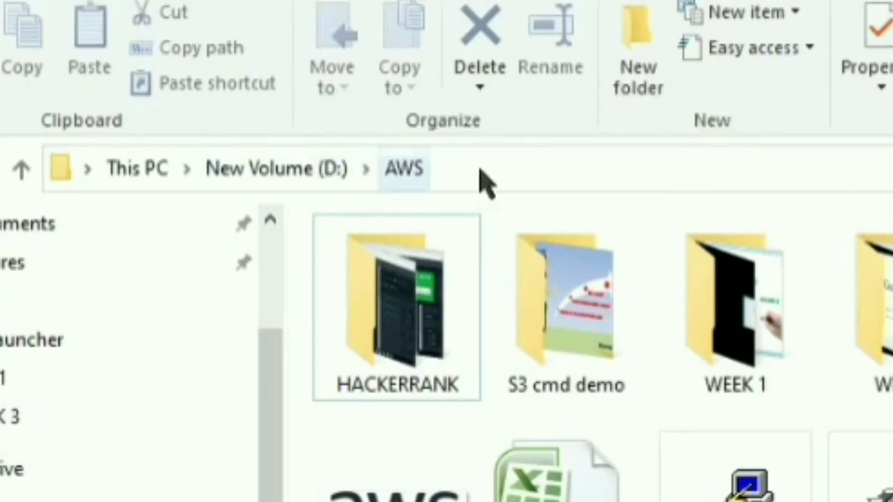
left_click(480, 173)
left_click(480, 169)
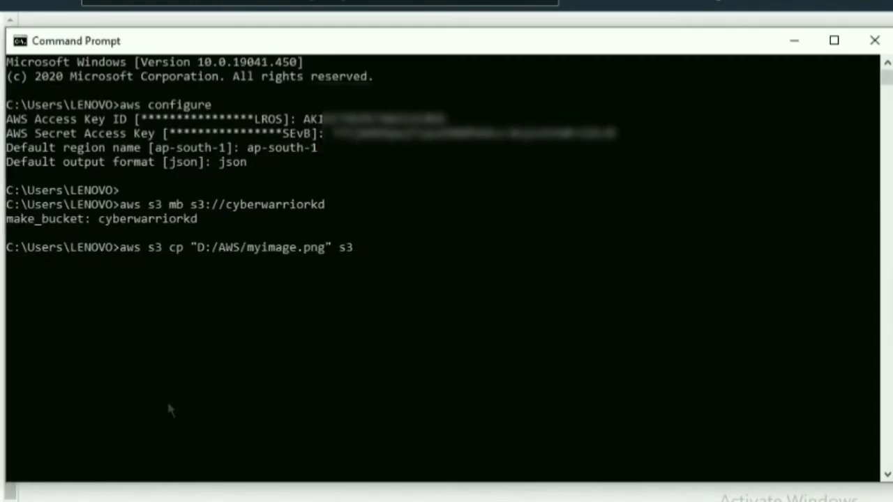
type("://cyberwarrior")
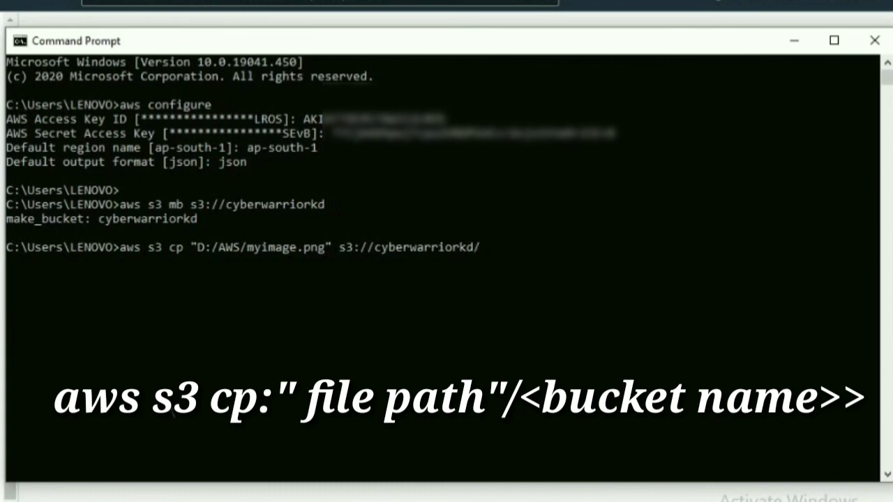
type("kd/")
key("Return")
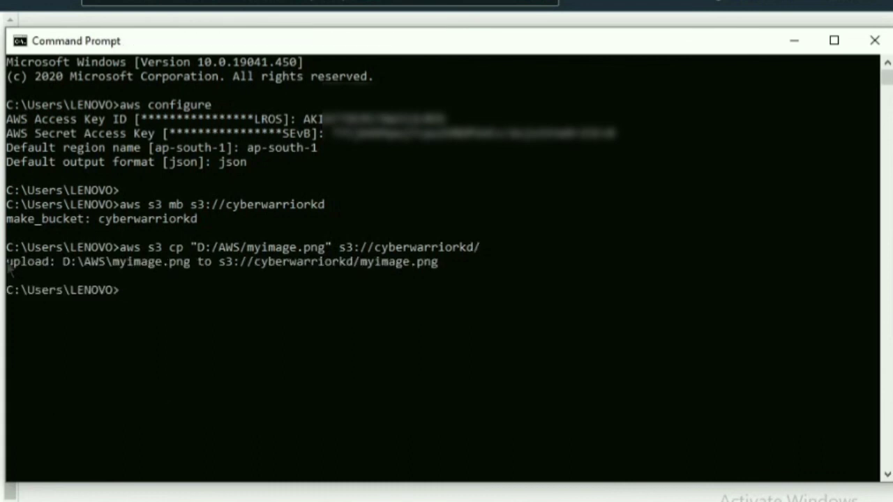
left_click_drag(9, 269, 56, 268)
left_click(123, 293)
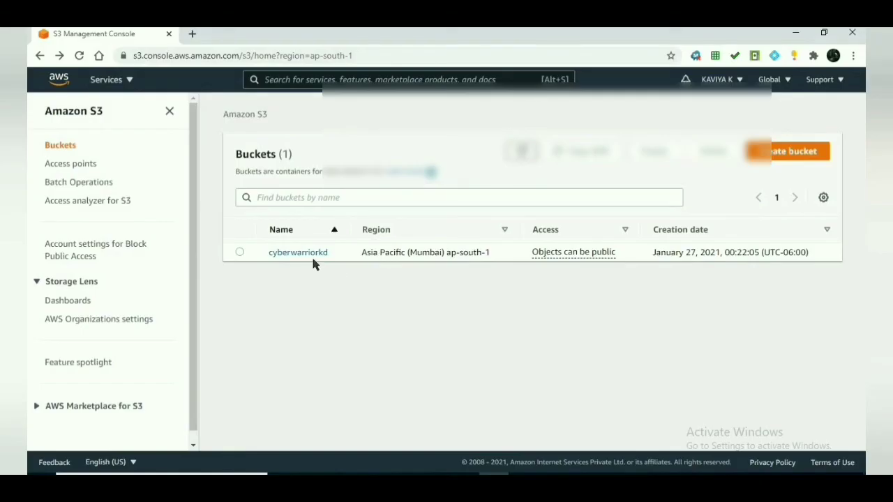
Step: Open the object URL of myimage.png from the cyberwarriorkd bucket in a new browser tab
left_click(313, 257)
left_click(318, 365)
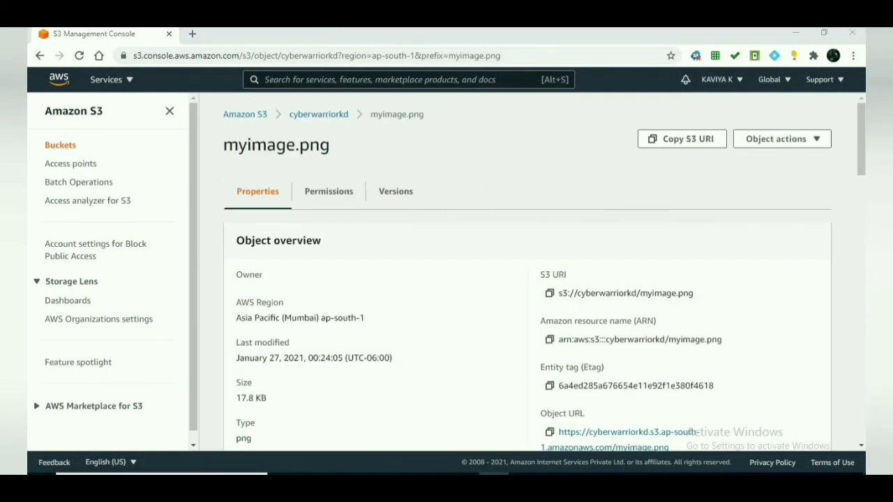
scroll(550, 265, "down", 2)
left_click(550, 275)
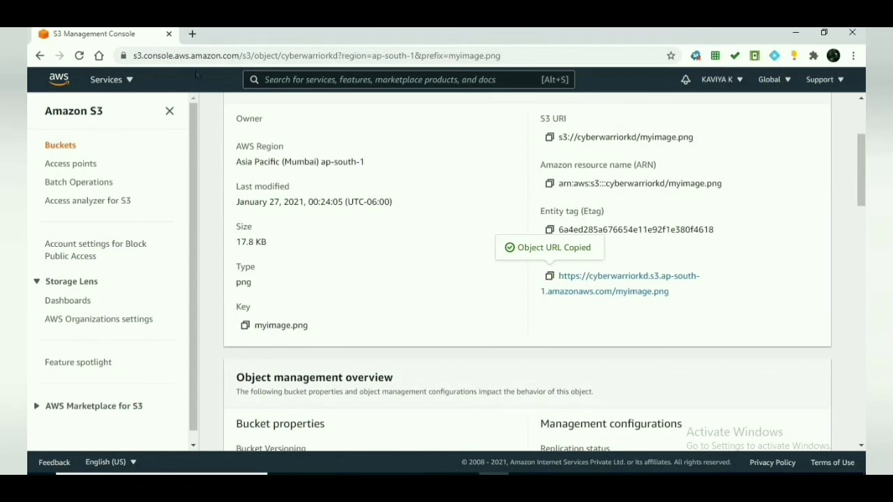
left_click(192, 34)
key("ctrl+v")
key("Return")
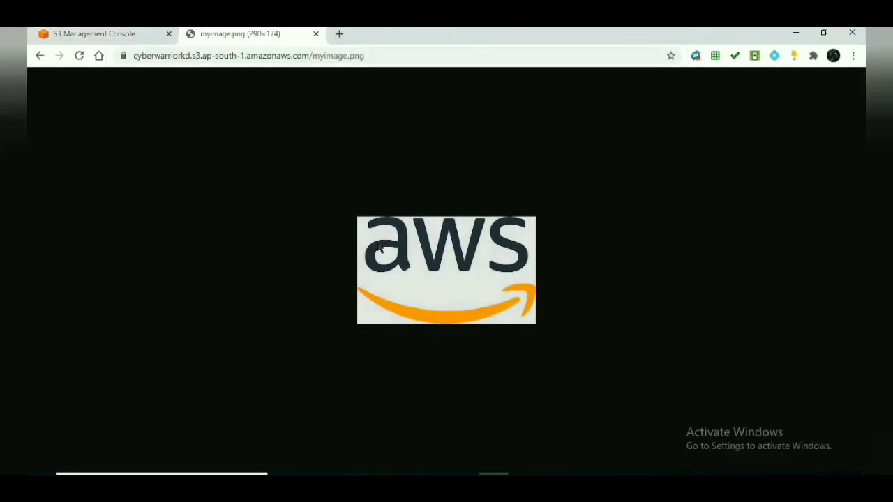
Step: Return to Command Prompt and delete the uploaded image with aws s3 rm s3://cyberwarriorkd/myimage.png
left_click(136, 34)
key("alt+Tab")
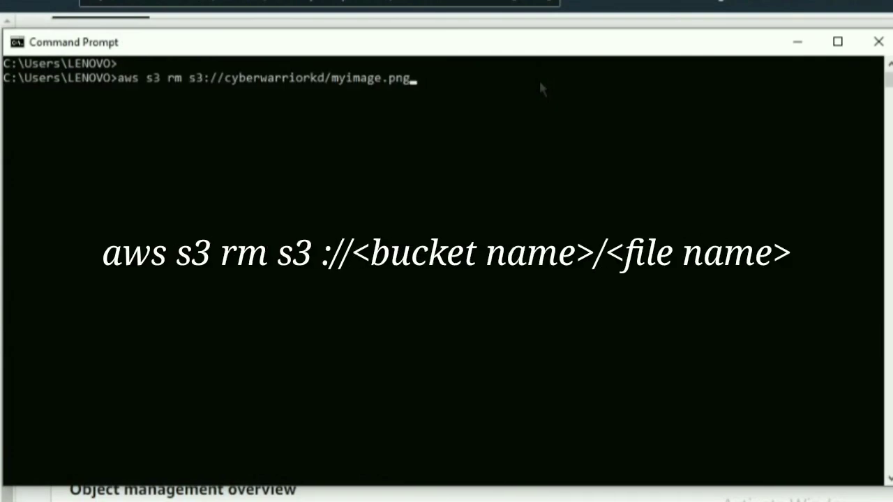
key("Return")
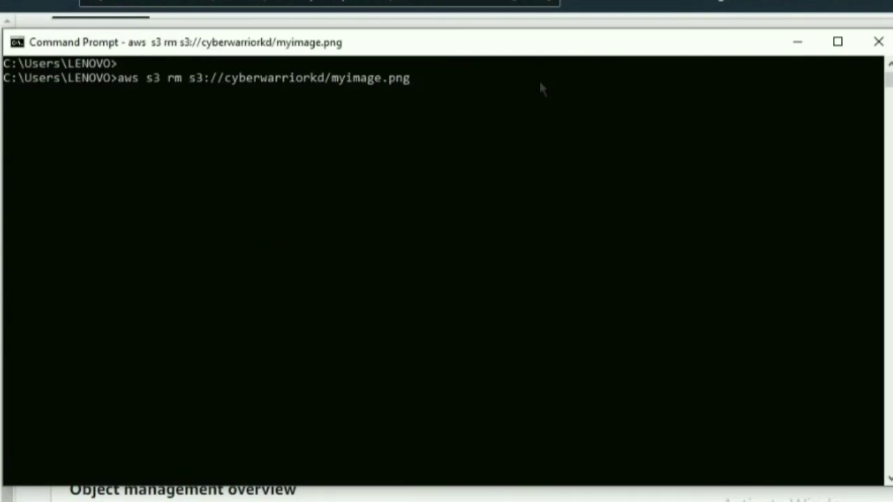
left_click_drag(20, 85, 70, 86)
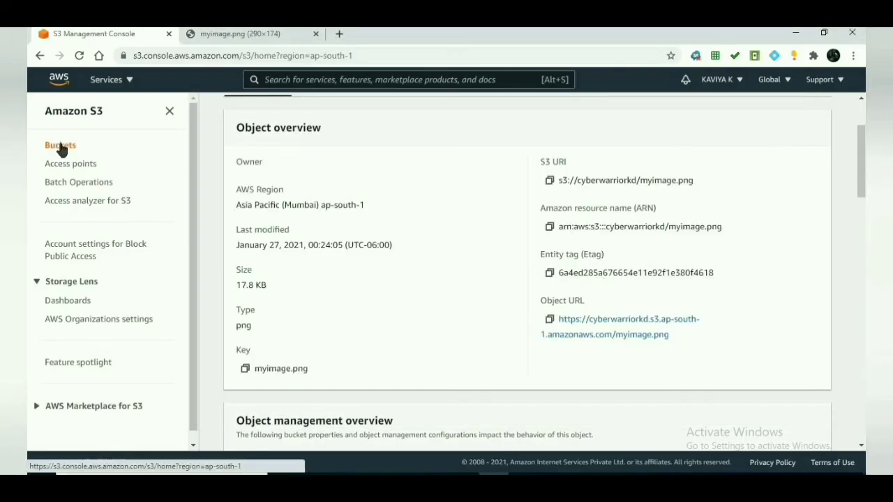
Step: Check the contents of the cyberwarriorkd bucket in the S3 console and return to Command Prompt
left_click(61, 146)
left_click(289, 255)
key("alt+Tab")
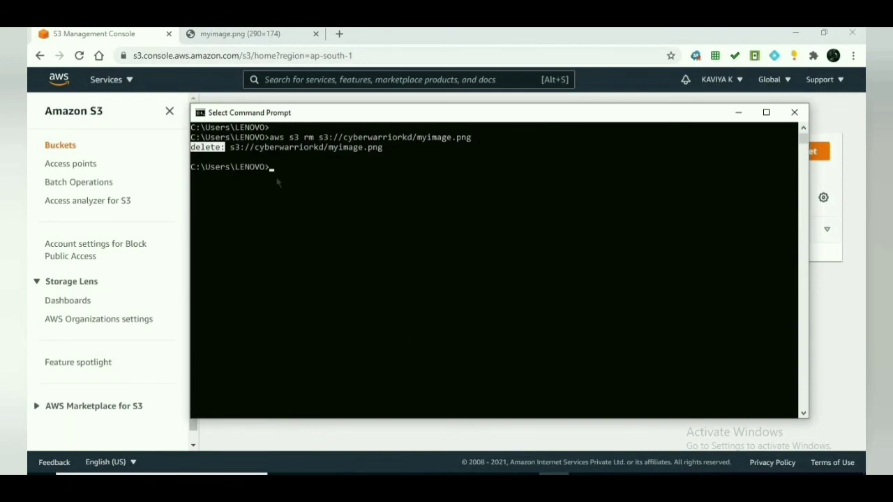
Step: Remove the bucket with aws s3 rb s3://cyberwarriorkd and reload the bucket list in the S3 console
type("aws s3 rb s3://cyberwarriorkd")
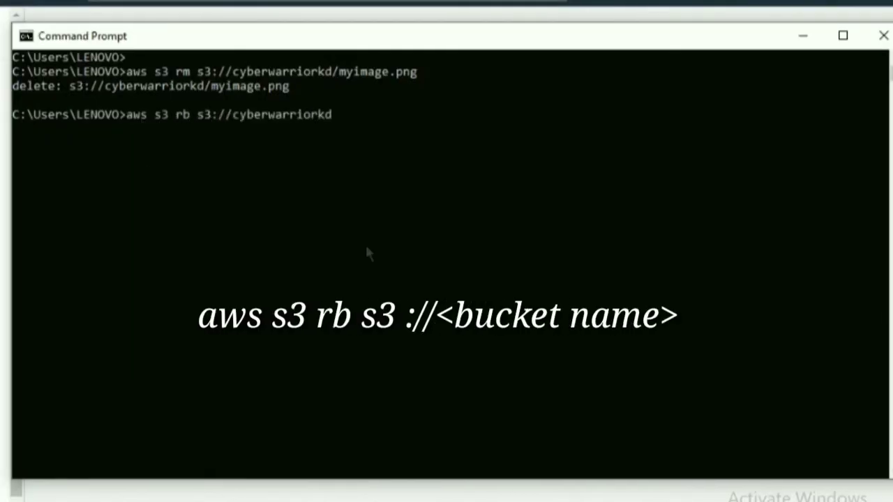
key("Return")
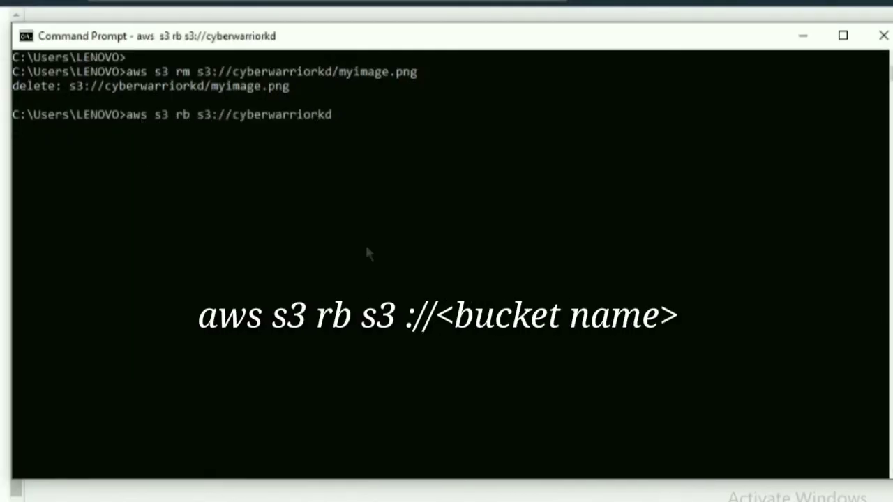
left_click_drag(14, 130, 110, 131)
key("alt+Tab")
left_click(79, 56)
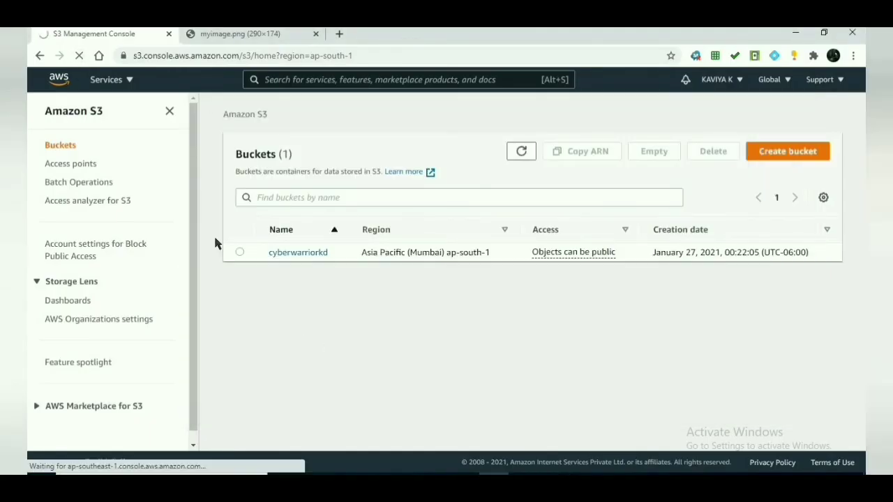